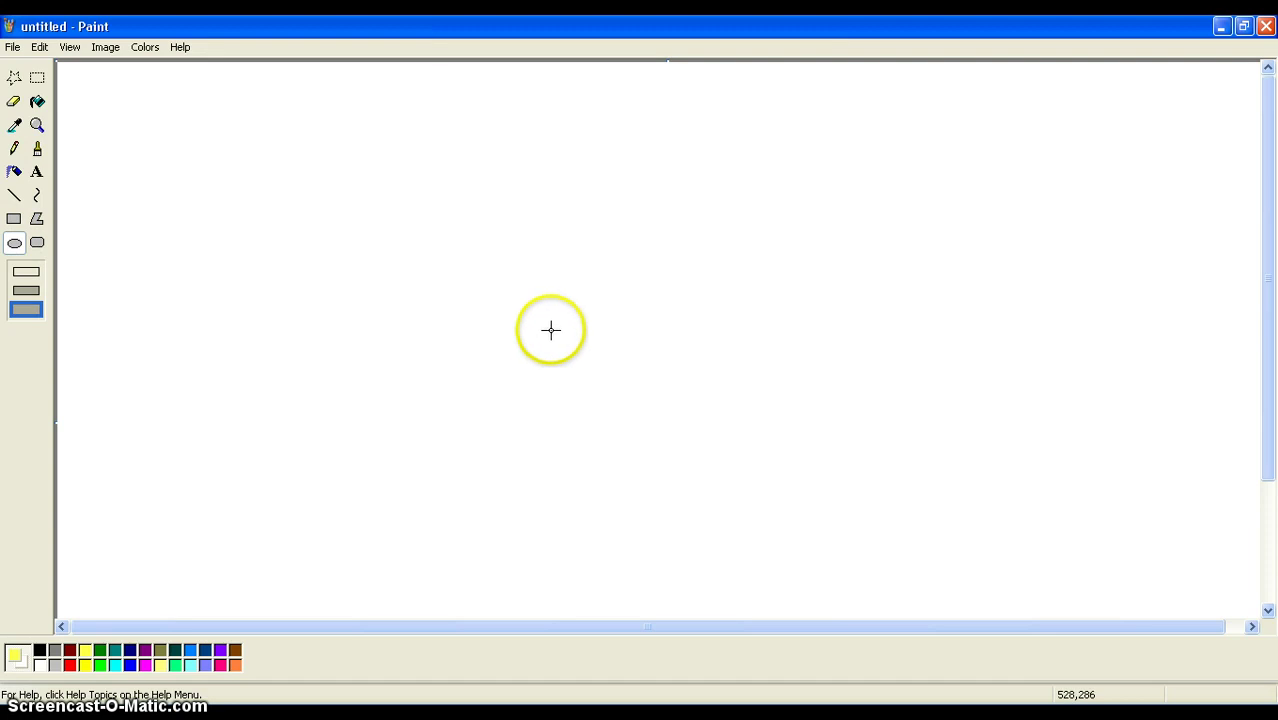
Step: Draw a filled yellow upright oval in the middle of the canvas as the character's body
{"action": "mouse_move", "coordinate": [529, 299]}
{"action": "left_mouse_down"}
{"action": "mouse_move", "coordinate": [625, 434]}
{"action": "mouse_move", "coordinate": [688, 465]}
{"action": "mouse_move", "coordinate": [681, 489]}
{"action": "left_mouse_up"}
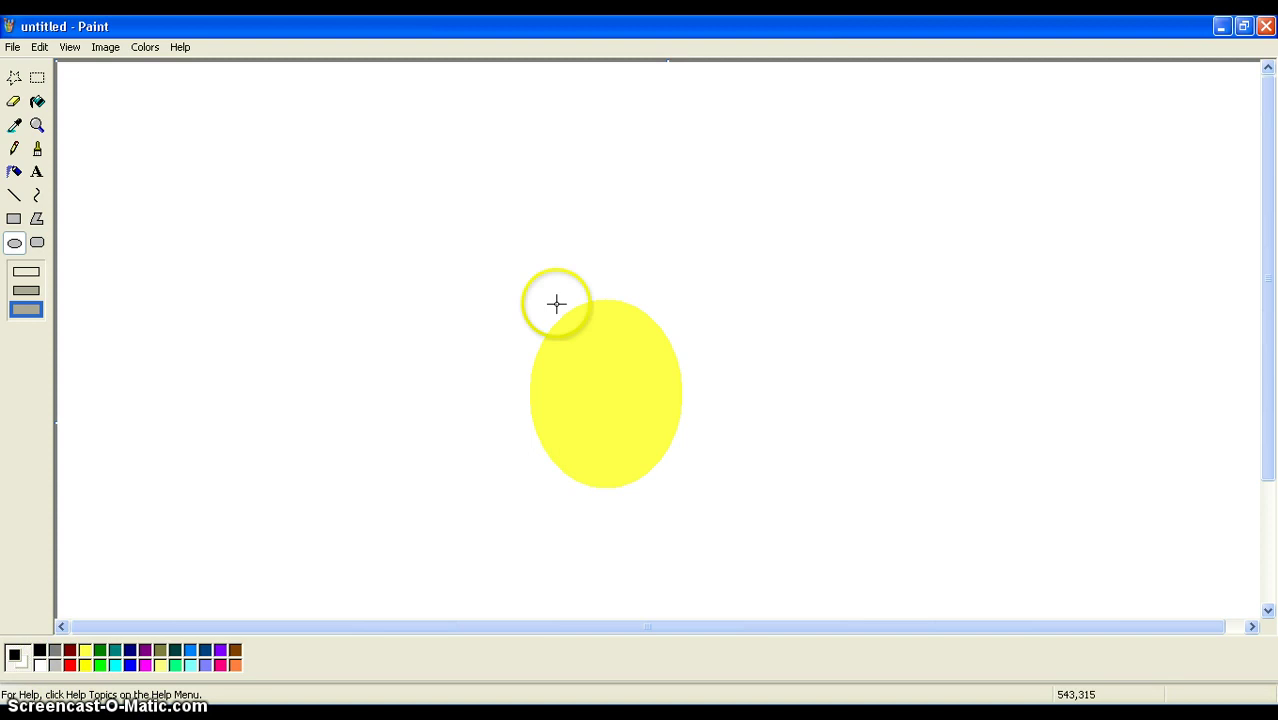
{"action": "left_click_drag", "start_coordinate": [536, 191], "coordinate": [699, 354]}
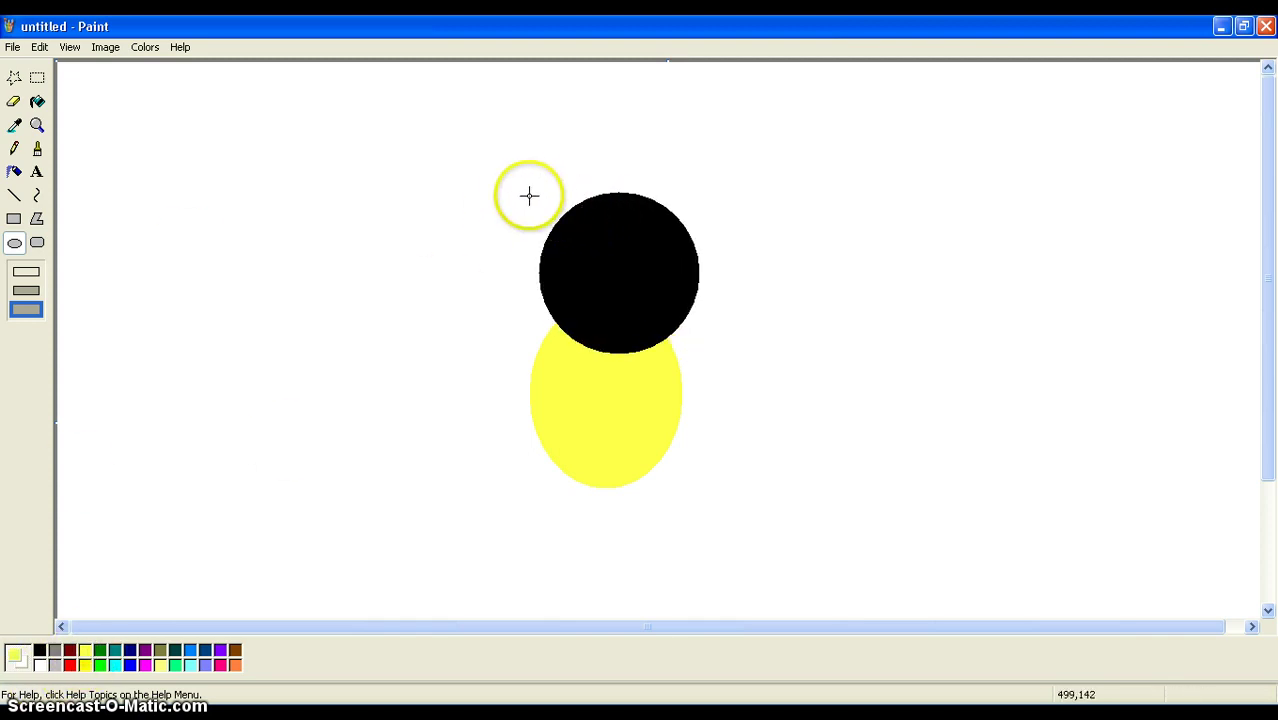
{"action": "left_click_drag", "start_coordinate": [538, 190], "coordinate": [699, 351]}
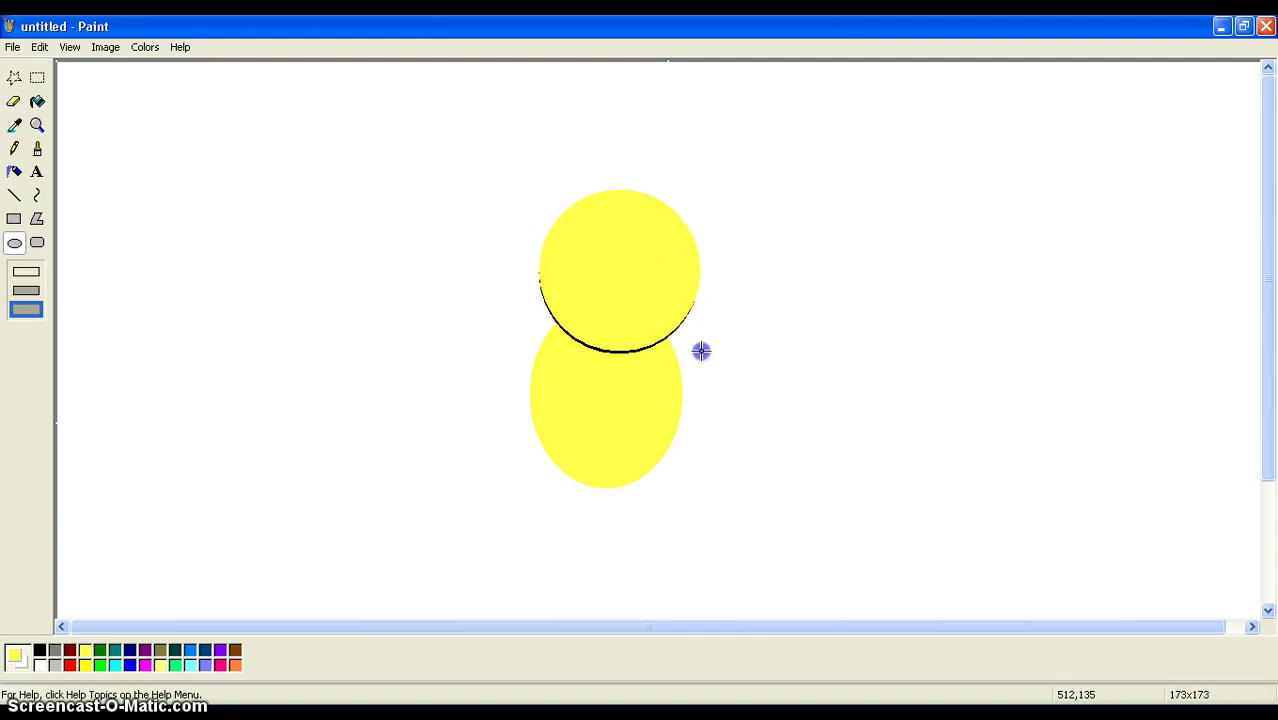
{"action": "left_click", "coordinate": [39, 47]}
{"action": "left_click", "coordinate": [58, 66]}
{"action": "left_click", "coordinate": [40, 50]}
{"action": "left_click", "coordinate": [50, 66]}
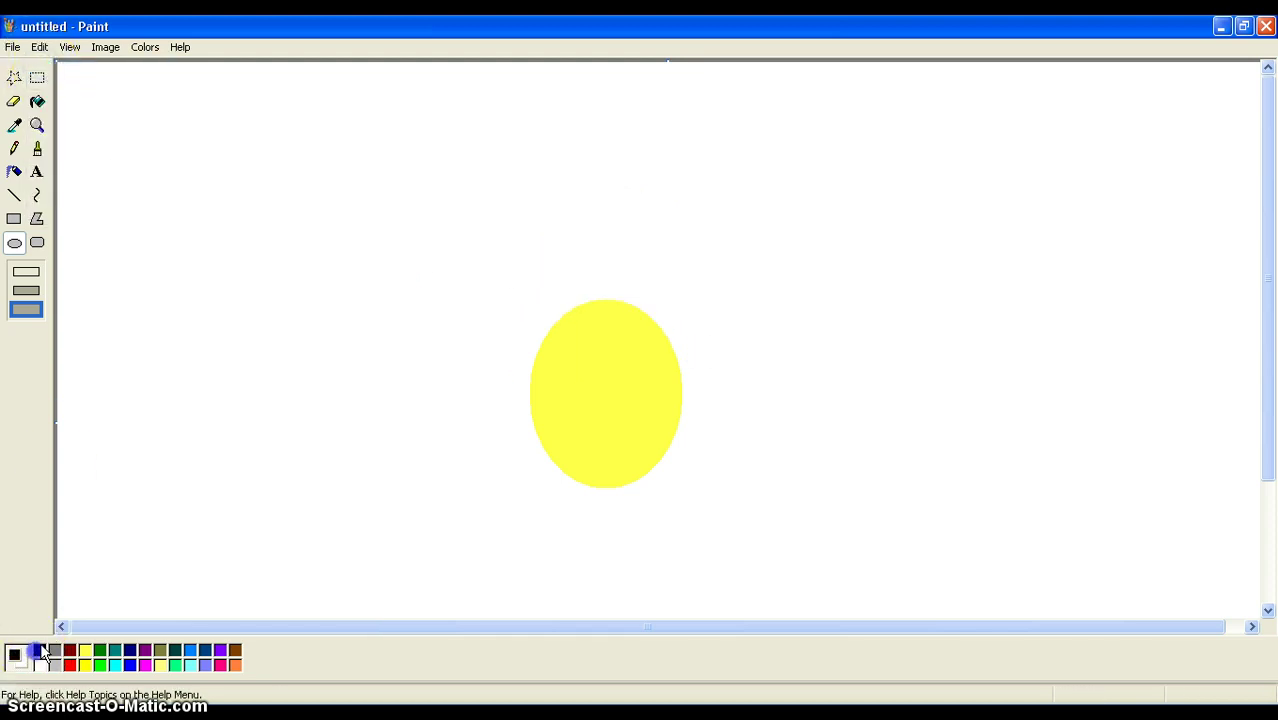
Step: Draw a filled black oval head overlapping the body's upper end, with a slightly smaller yellow oval inside it to leave a black outline
{"action": "mouse_move", "coordinate": [547, 190]}
{"action": "left_mouse_down"}
{"action": "mouse_move", "coordinate": [665, 334]}
{"action": "mouse_move", "coordinate": [693, 345]}
{"action": "mouse_move", "coordinate": [681, 341]}
{"action": "left_mouse_up"}
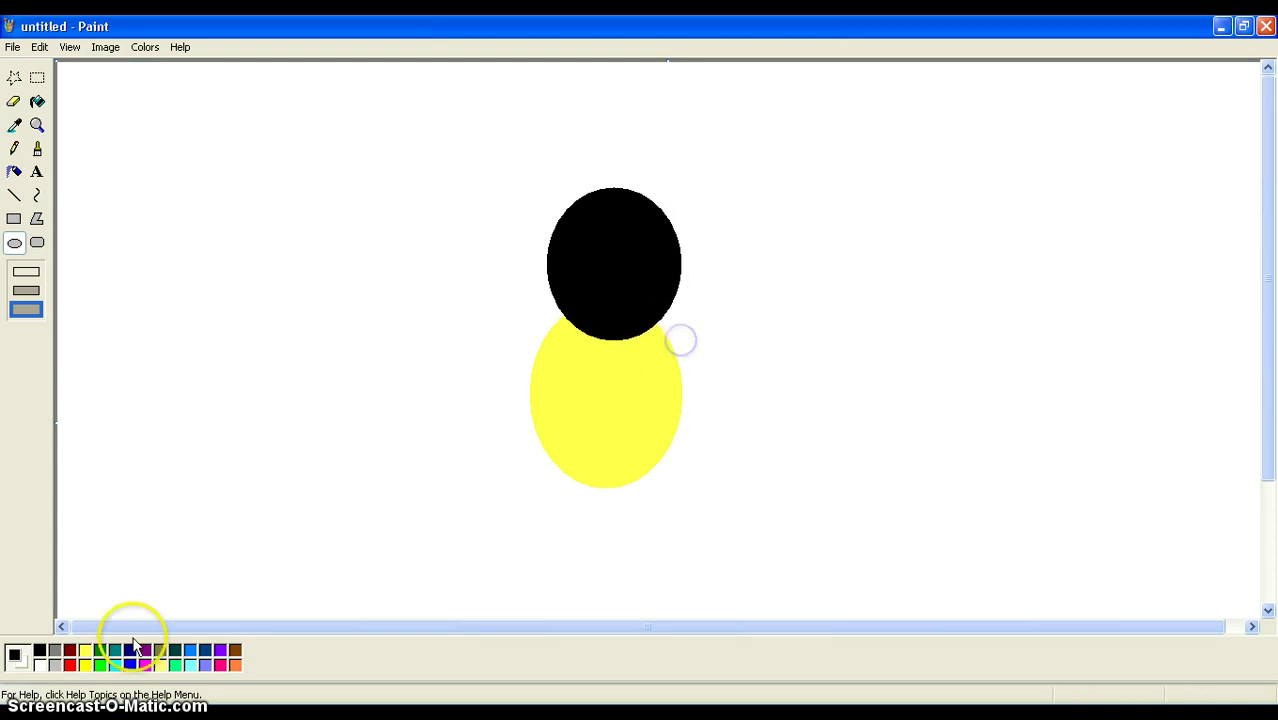
{"action": "left_click", "coordinate": [562, 193]}
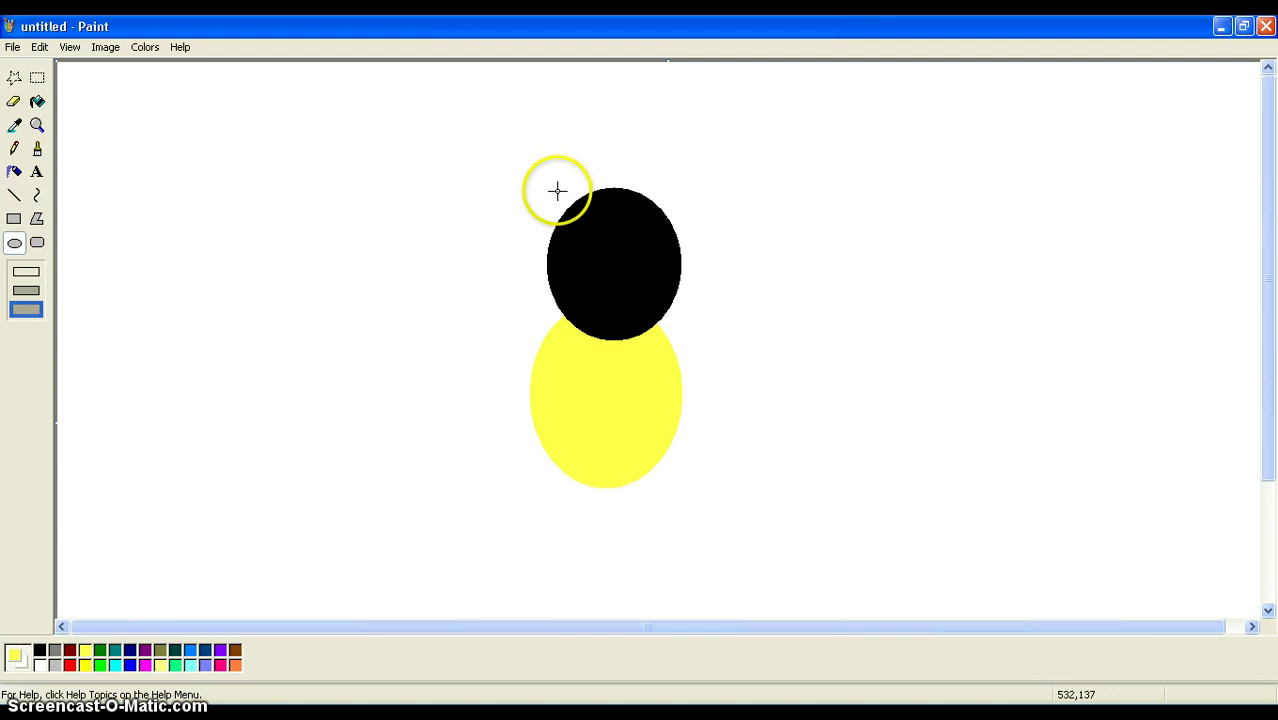
{"action": "left_click_drag", "start_coordinate": [557, 190], "coordinate": [679, 333]}
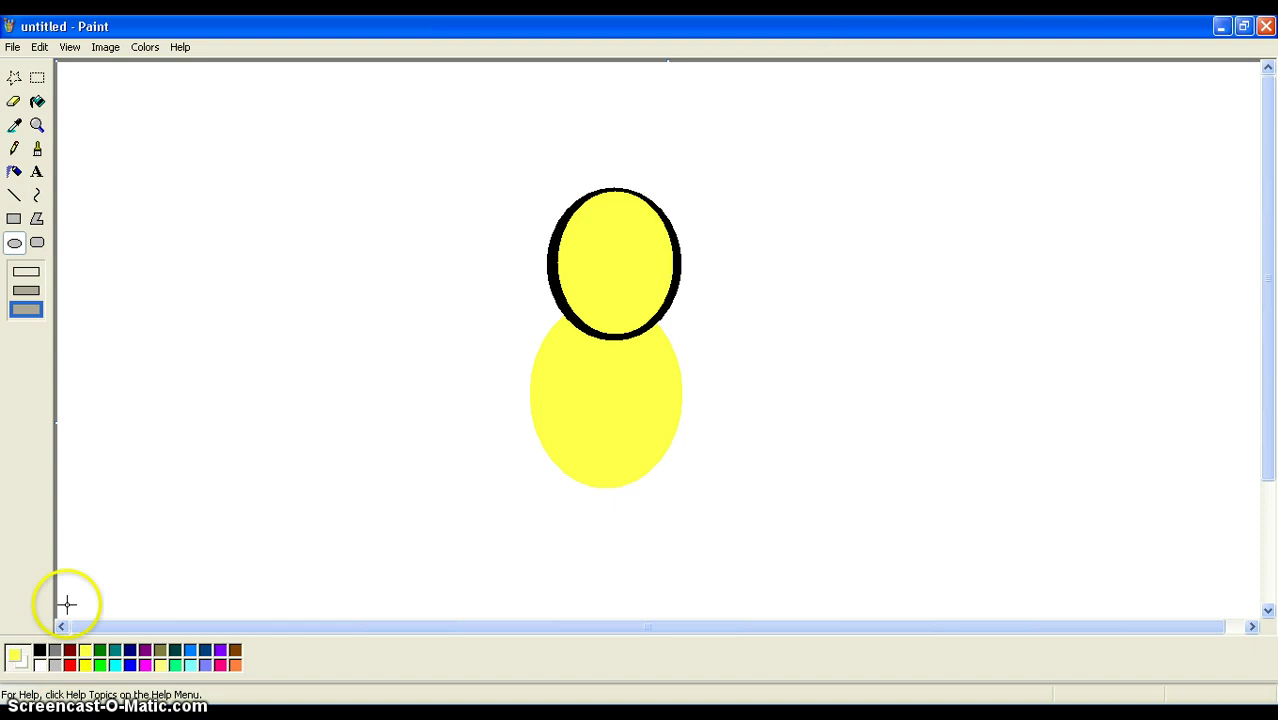
Step: Magnify the head and brush the yellow outlines of two pointed ears, one on each upper side
{"action": "left_click", "coordinate": [37, 125]}
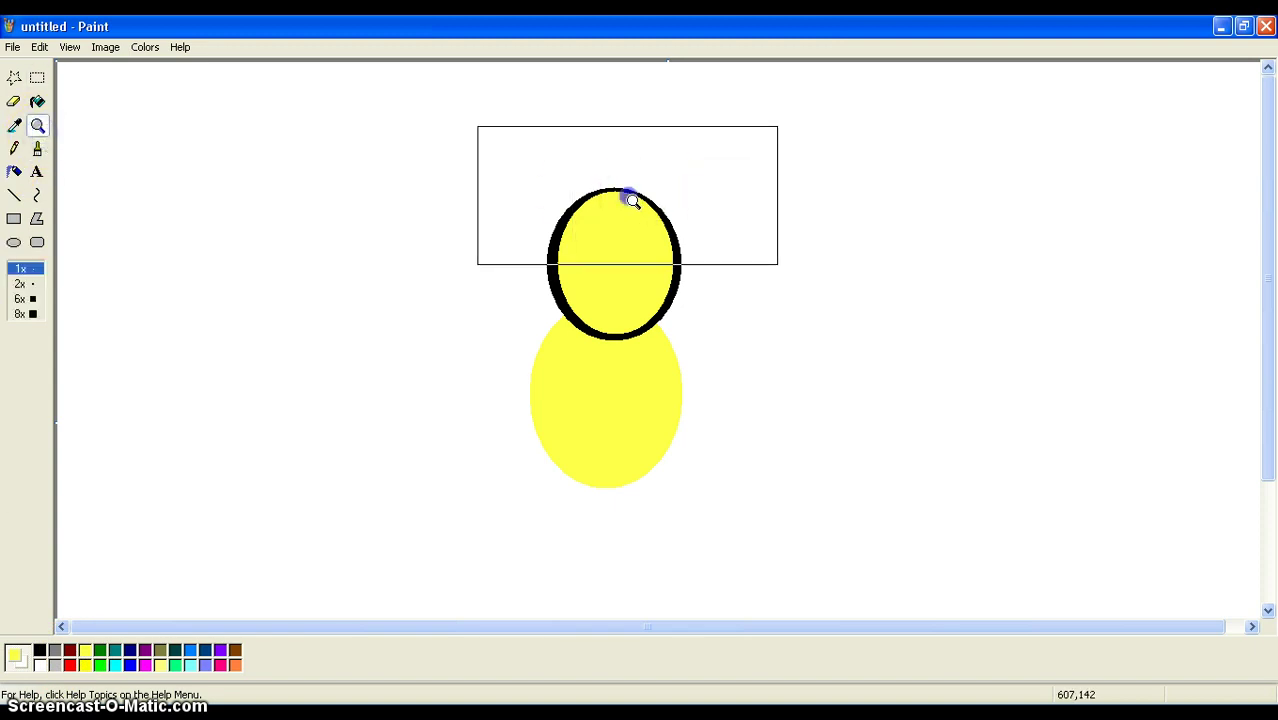
{"action": "left_click", "coordinate": [628, 197]}
{"action": "left_click", "coordinate": [37, 148]}
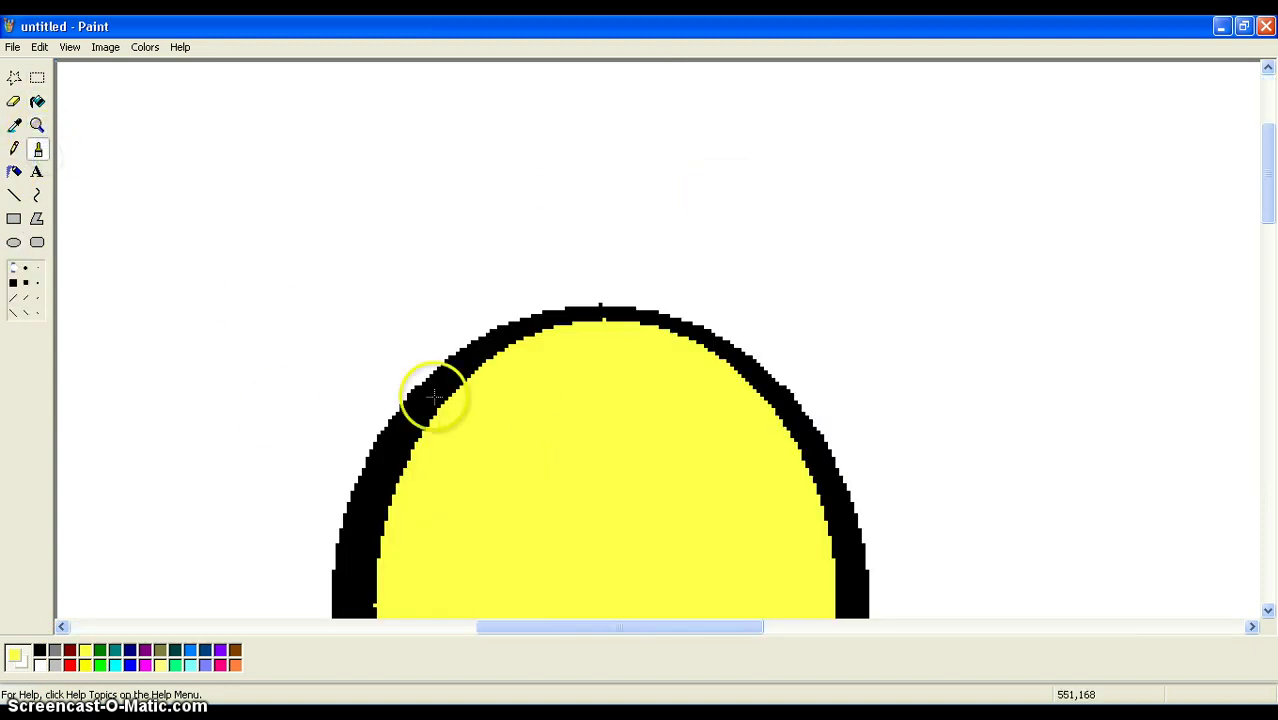
{"action": "left_click_drag", "start_coordinate": [420, 435], "coordinate": [272, 244]}
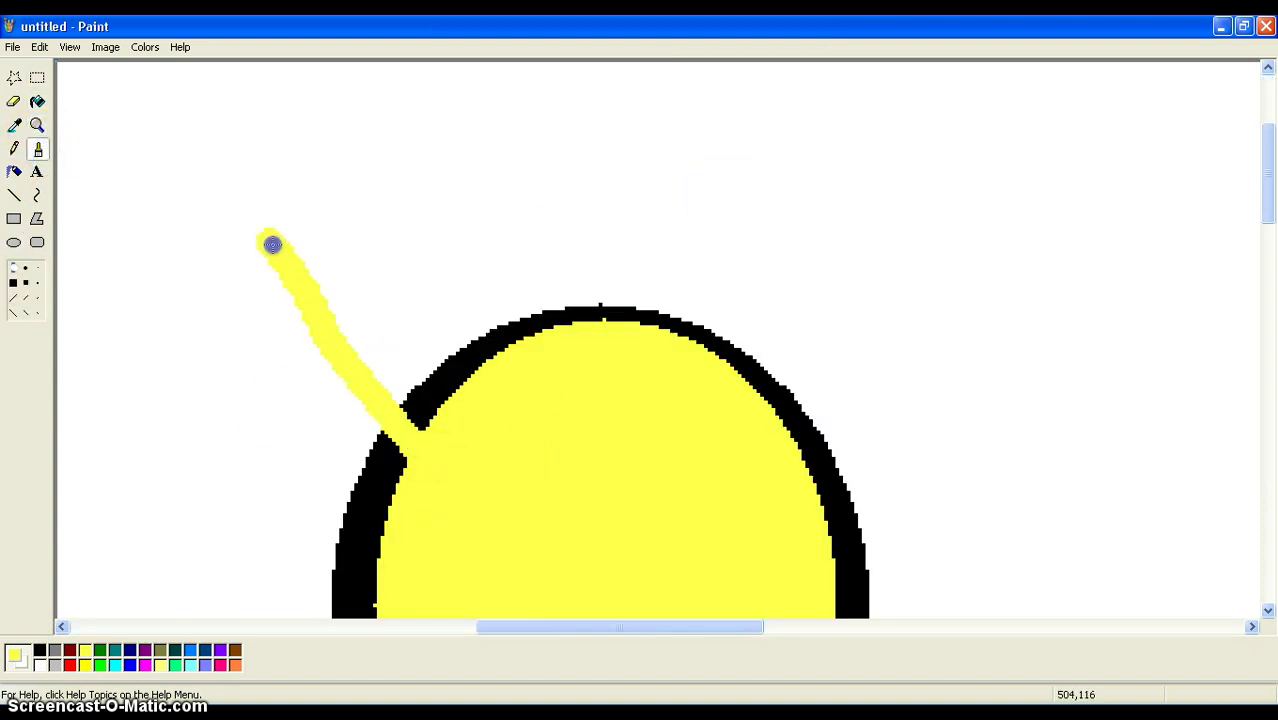
{"action": "mouse_move", "coordinate": [227, 169]}
{"action": "left_mouse_down"}
{"action": "mouse_move", "coordinate": [316, 216]}
{"action": "mouse_move", "coordinate": [525, 379]}
{"action": "left_mouse_up"}
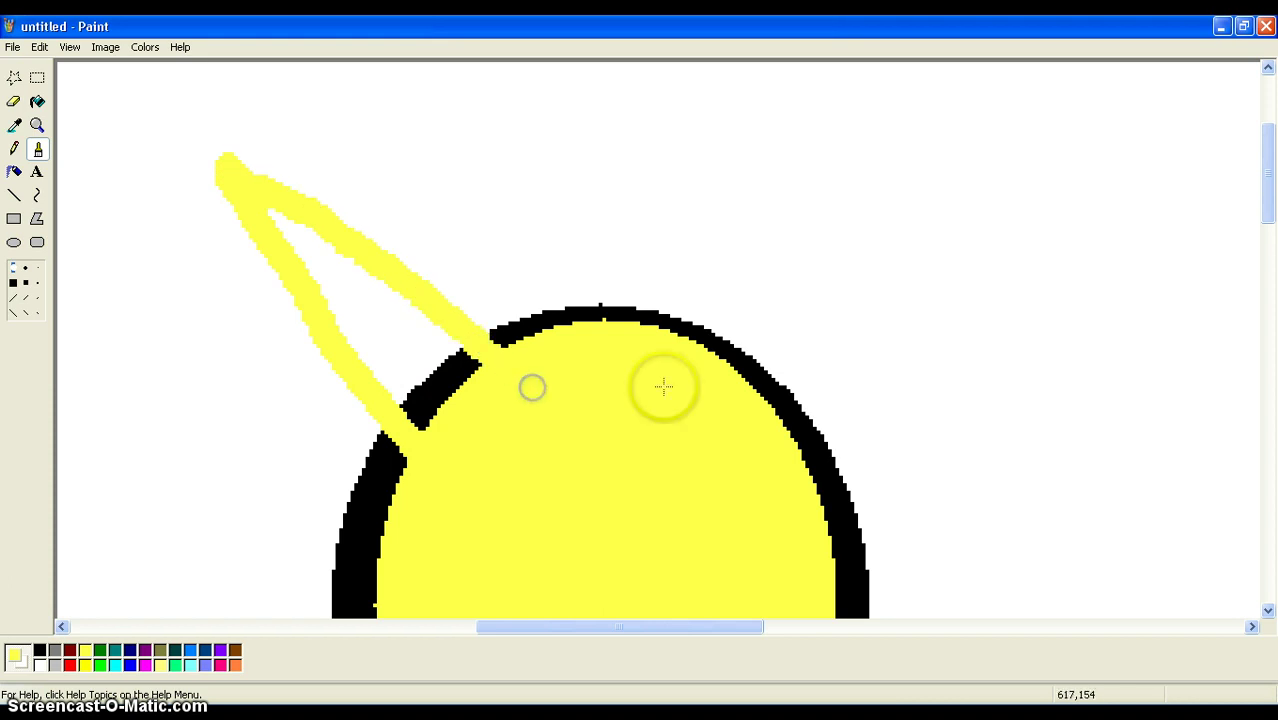
{"action": "left_click_drag", "start_coordinate": [713, 406], "coordinate": [904, 233]}
{"action": "mouse_move", "coordinate": [961, 202]}
{"action": "left_mouse_down"}
{"action": "mouse_move", "coordinate": [945, 268]}
{"action": "mouse_move", "coordinate": [786, 520]}
{"action": "left_mouse_up"}
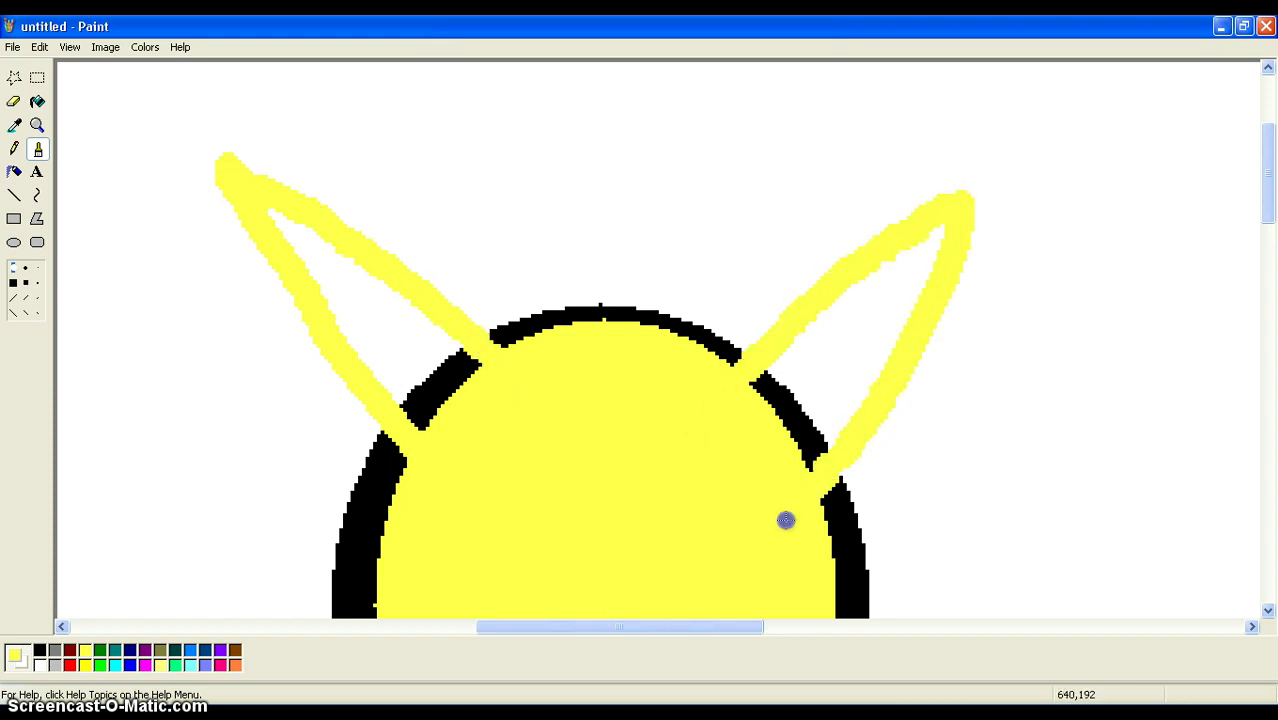
Step: Fill both ears with yellow, including the black outline segments between the ears and the head
{"action": "left_click", "coordinate": [37, 101]}
{"action": "left_click", "coordinate": [371, 305]}
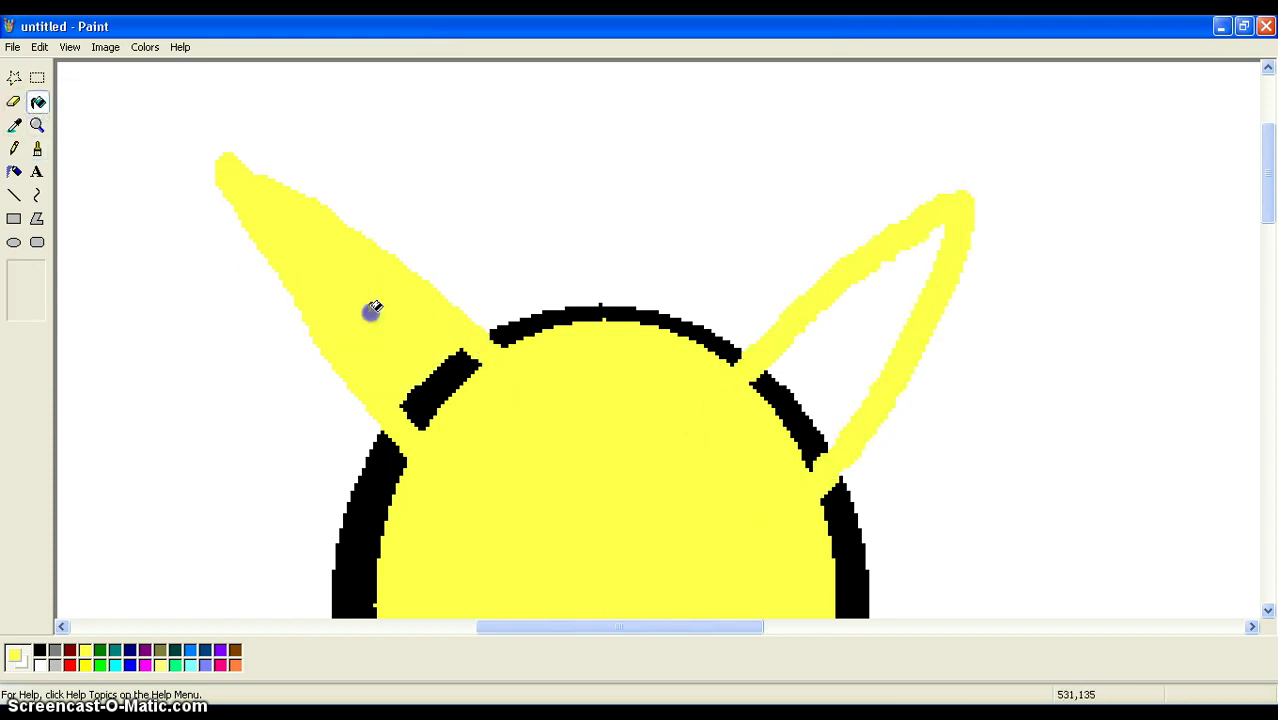
{"action": "left_click", "coordinate": [443, 381]}
{"action": "left_click", "coordinate": [890, 314]}
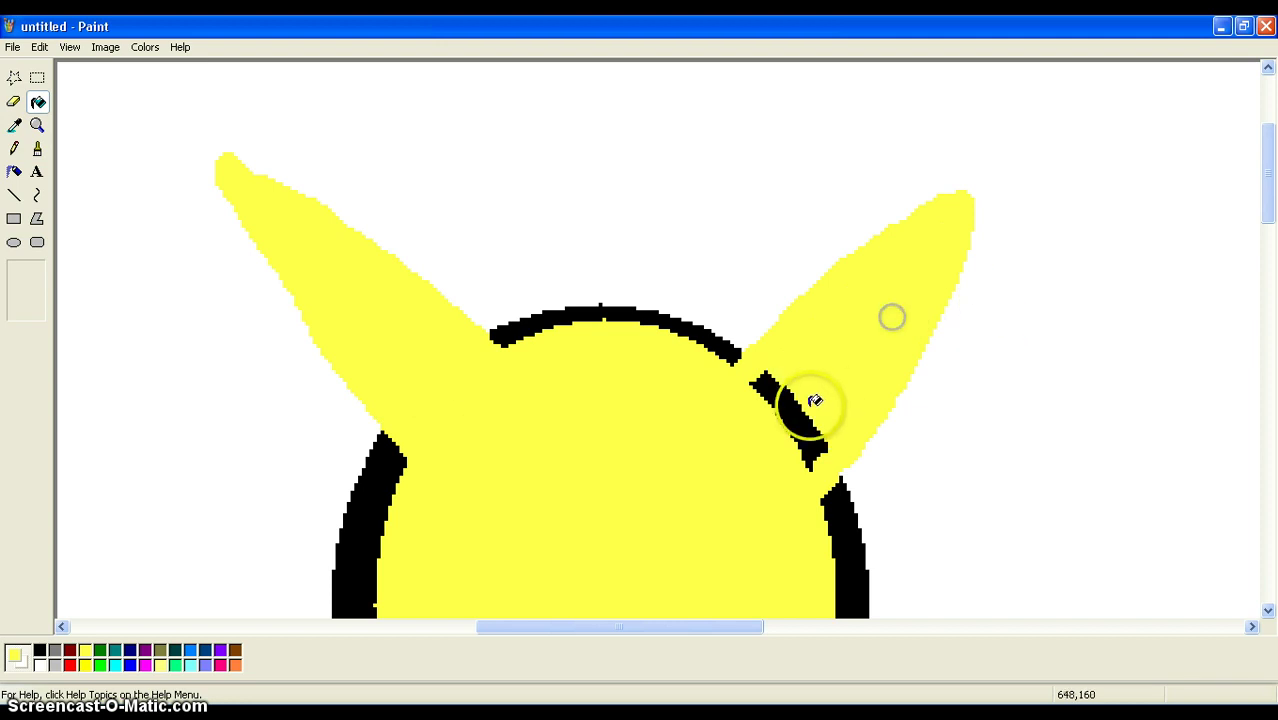
{"action": "left_click", "coordinate": [790, 425]}
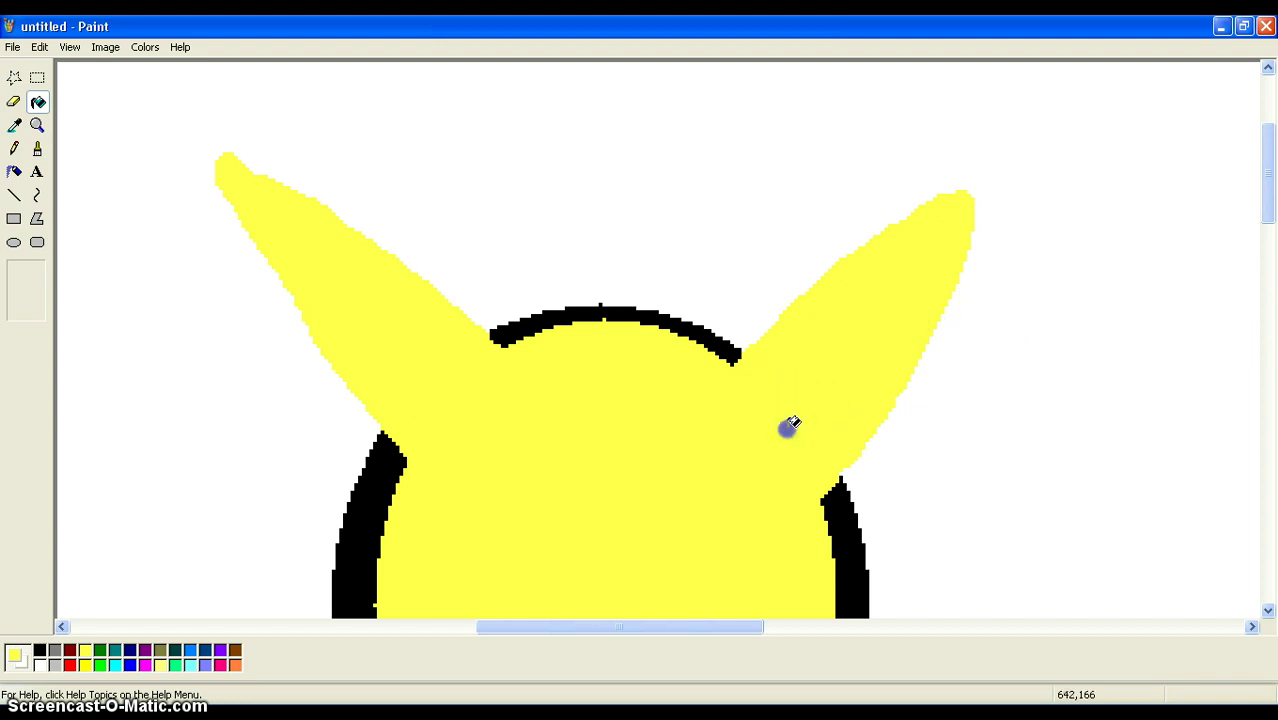
Step: Redefine the dark red palette colour as light pink with red 255, green 168 and blue 168
{"action": "double_click", "coordinate": [70, 650]}
{"action": "left_click", "coordinate": [692, 471]}
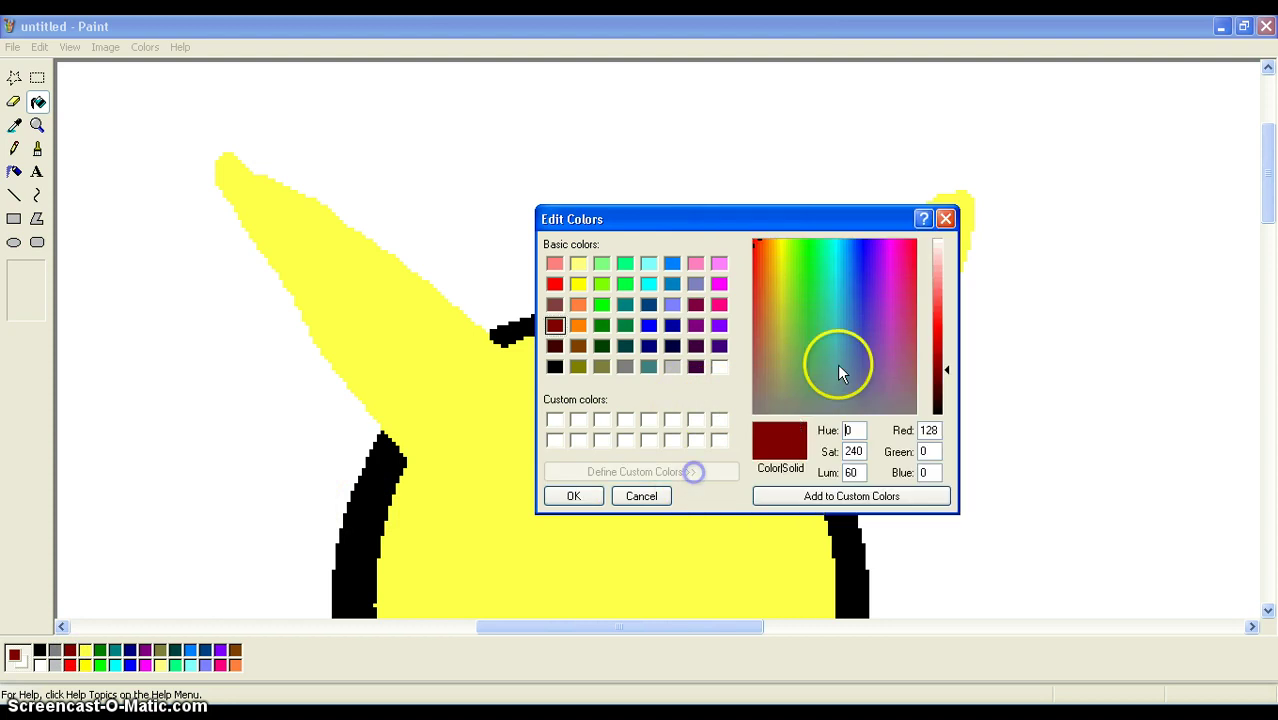
{"action": "left_click", "coordinate": [940, 268]}
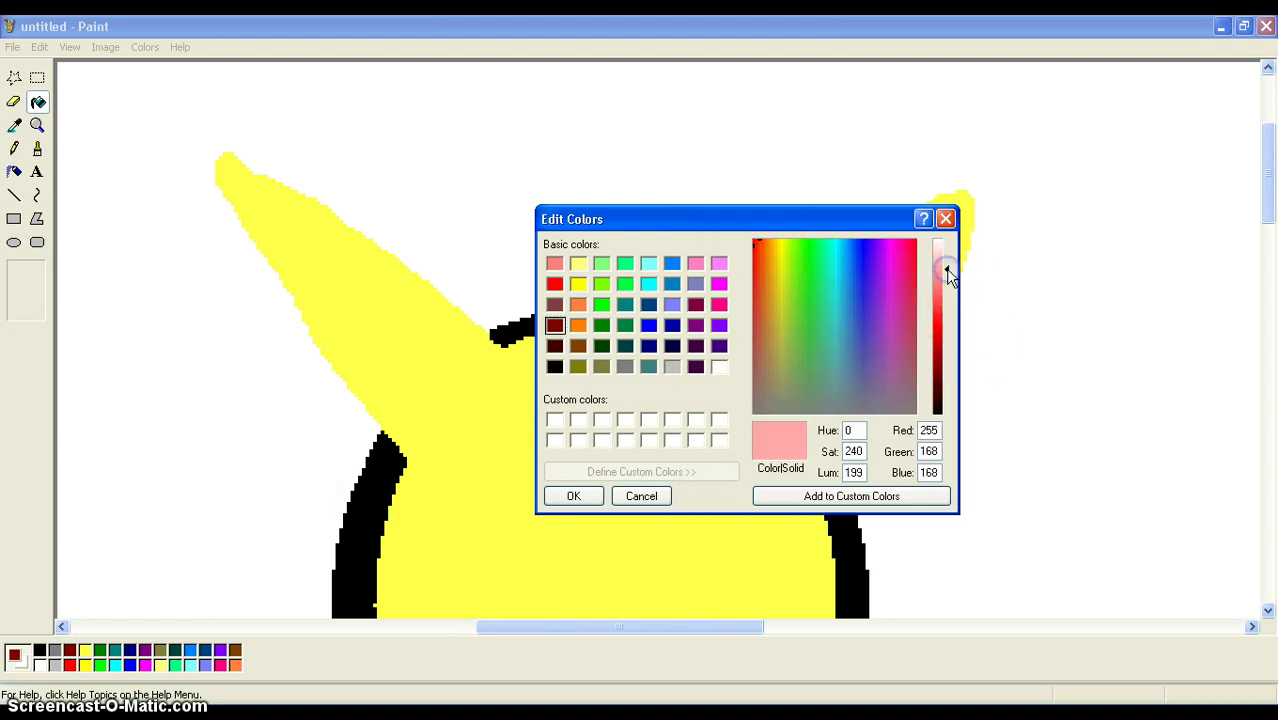
{"action": "left_click", "coordinate": [586, 494]}
Step: Paint a solid light pink inner area inside each ear with the Brush tool
{"action": "left_click", "coordinate": [38, 148]}
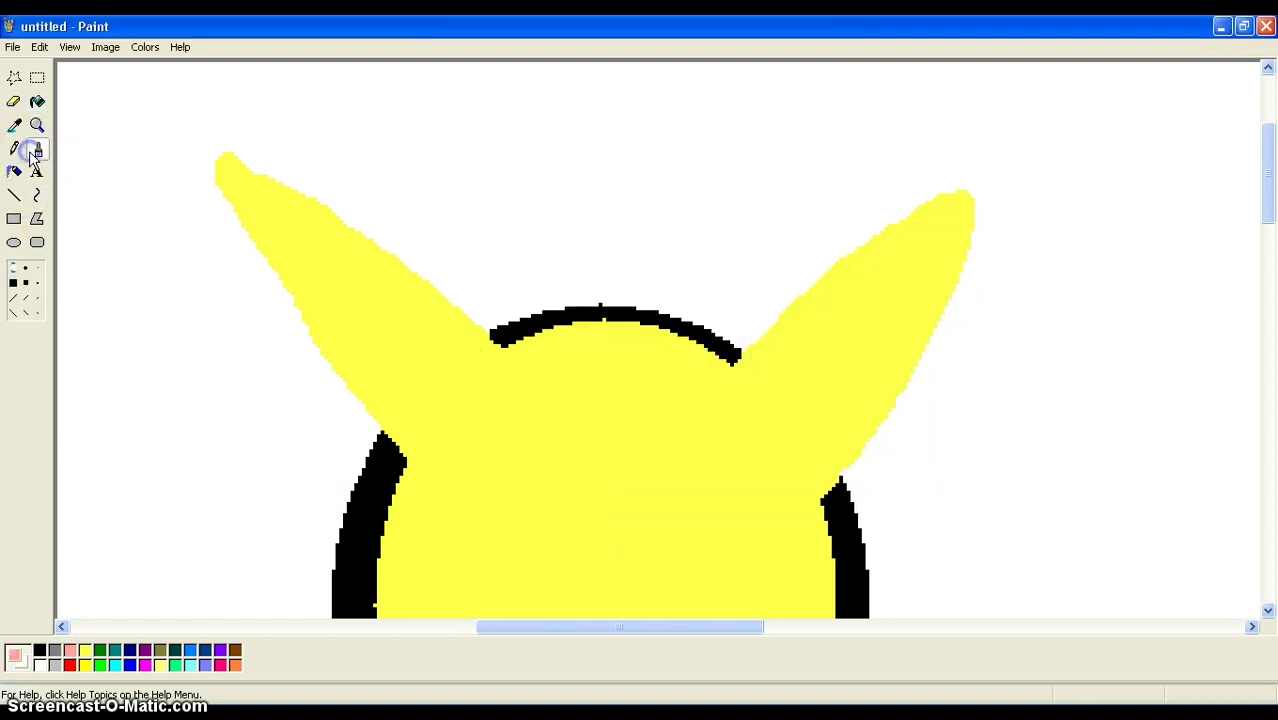
{"action": "left_click", "coordinate": [446, 347]}
{"action": "mouse_move", "coordinate": [449, 358]}
{"action": "left_mouse_down"}
{"action": "mouse_move", "coordinate": [473, 380]}
{"action": "mouse_move", "coordinate": [407, 312]}
{"action": "mouse_move", "coordinate": [298, 238]}
{"action": "mouse_move", "coordinate": [362, 330]}
{"action": "left_mouse_up"}
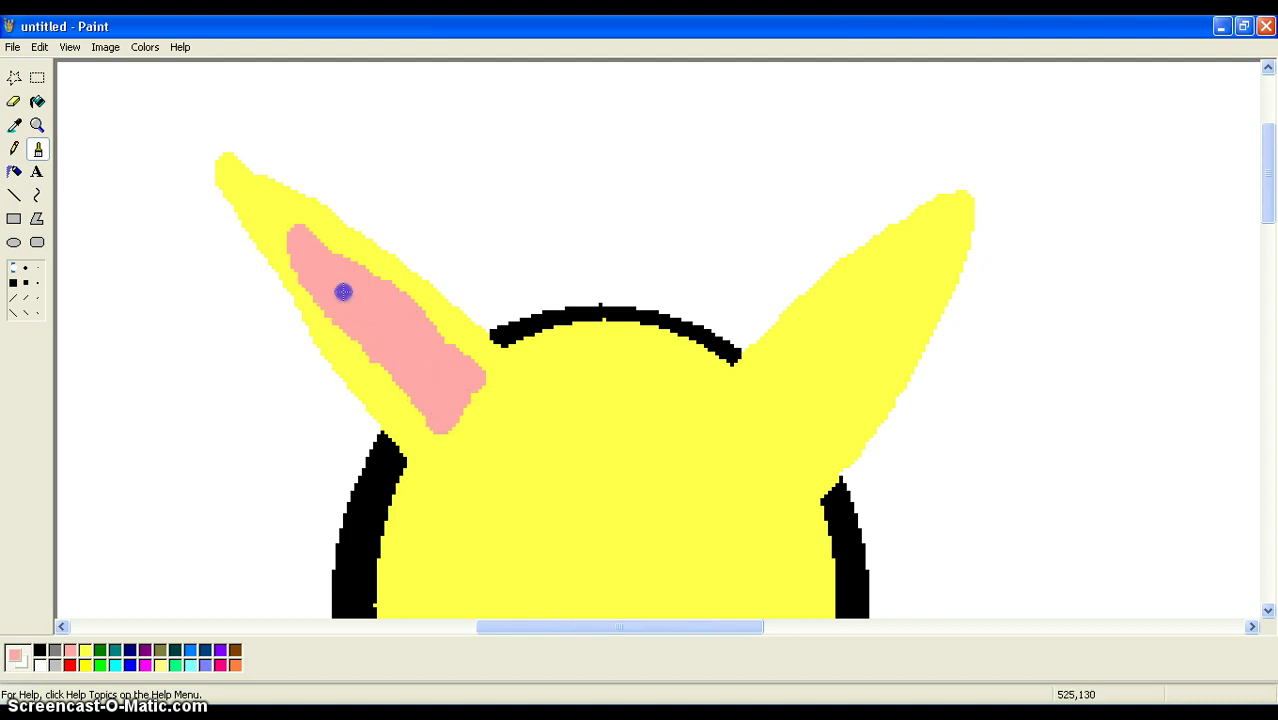
{"action": "mouse_move", "coordinate": [768, 394]}
{"action": "left_mouse_down"}
{"action": "mouse_move", "coordinate": [759, 400]}
{"action": "mouse_move", "coordinate": [824, 314]}
{"action": "left_mouse_up"}
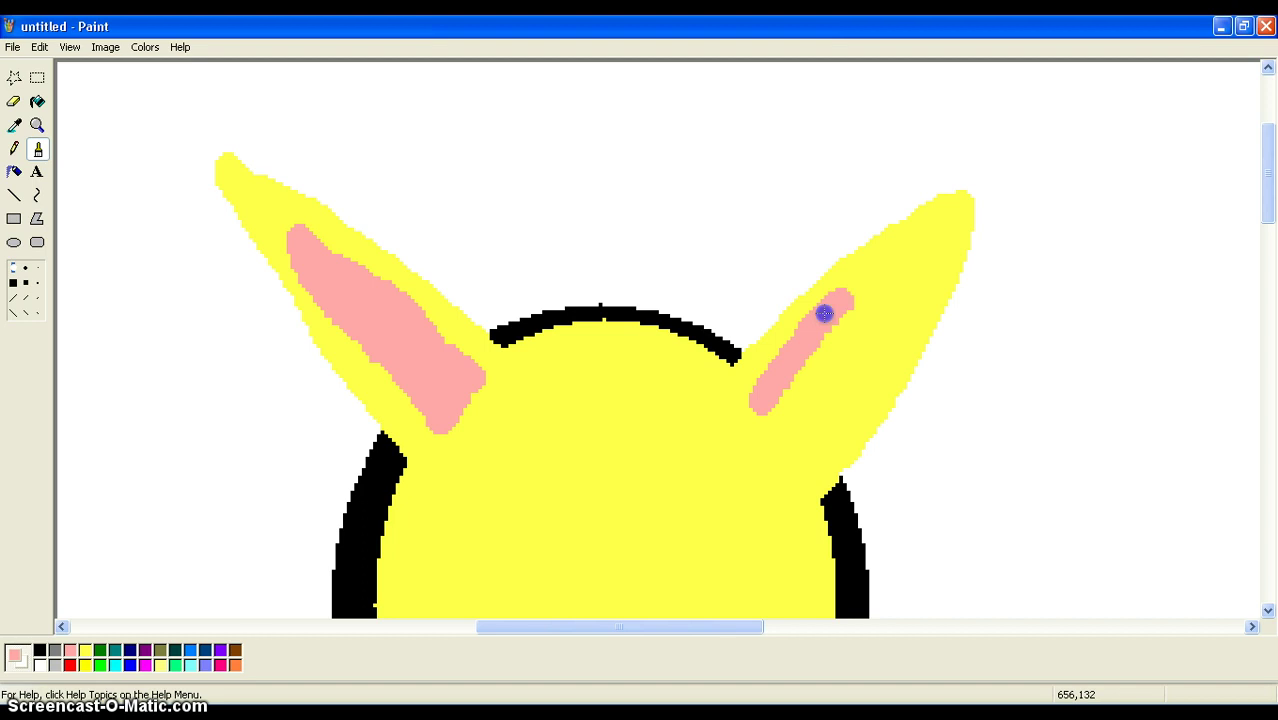
{"action": "left_click_drag", "start_coordinate": [907, 264], "coordinate": [851, 381]}
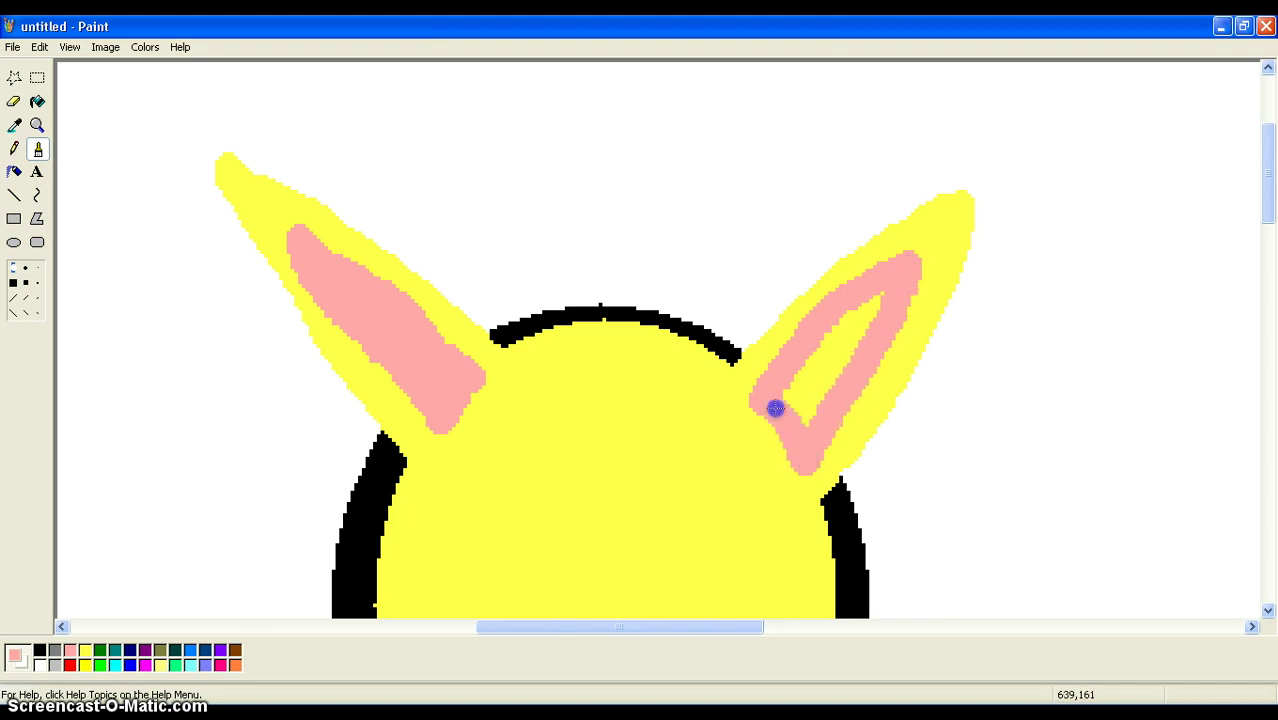
{"action": "left_click_drag", "start_coordinate": [775, 419], "coordinate": [826, 339]}
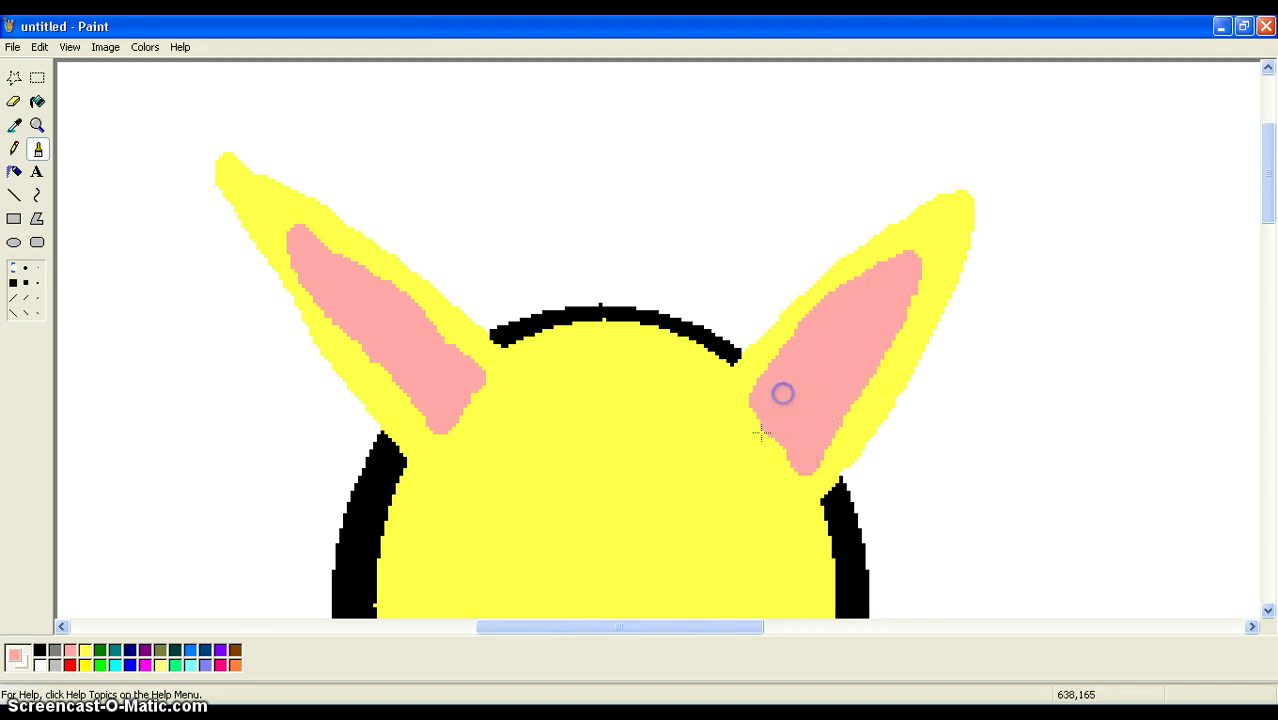
Step: Draw two filled pink upright ovals side by side in the upper face as eyes
{"action": "scroll", "coordinate": [608, 457], "scroll_direction": "down", "scroll_amount": 3}
{"action": "scroll", "coordinate": [602, 457], "scroll_direction": "up", "scroll_amount": 3}
{"action": "scroll", "coordinate": [513, 451], "scroll_direction": "down", "scroll_amount": 3}
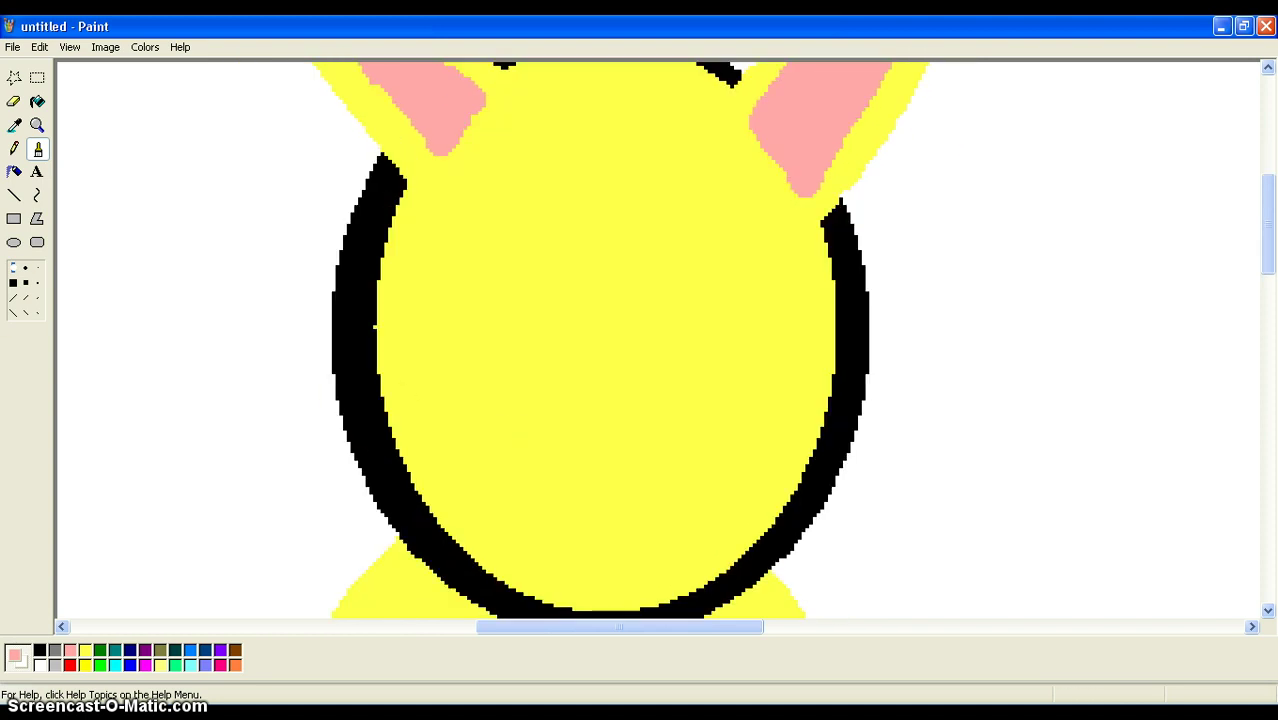
{"action": "left_click", "coordinate": [37, 125]}
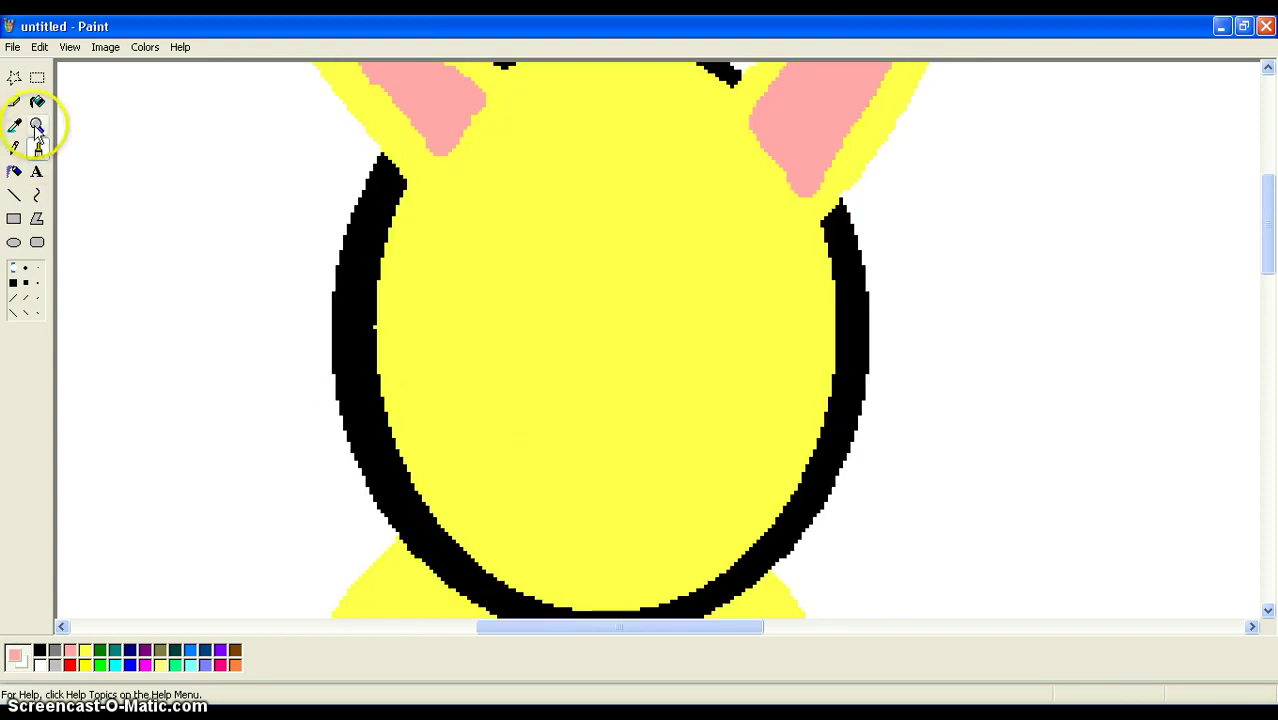
{"action": "left_click", "coordinate": [15, 245]}
{"action": "left_click", "coordinate": [26, 309]}
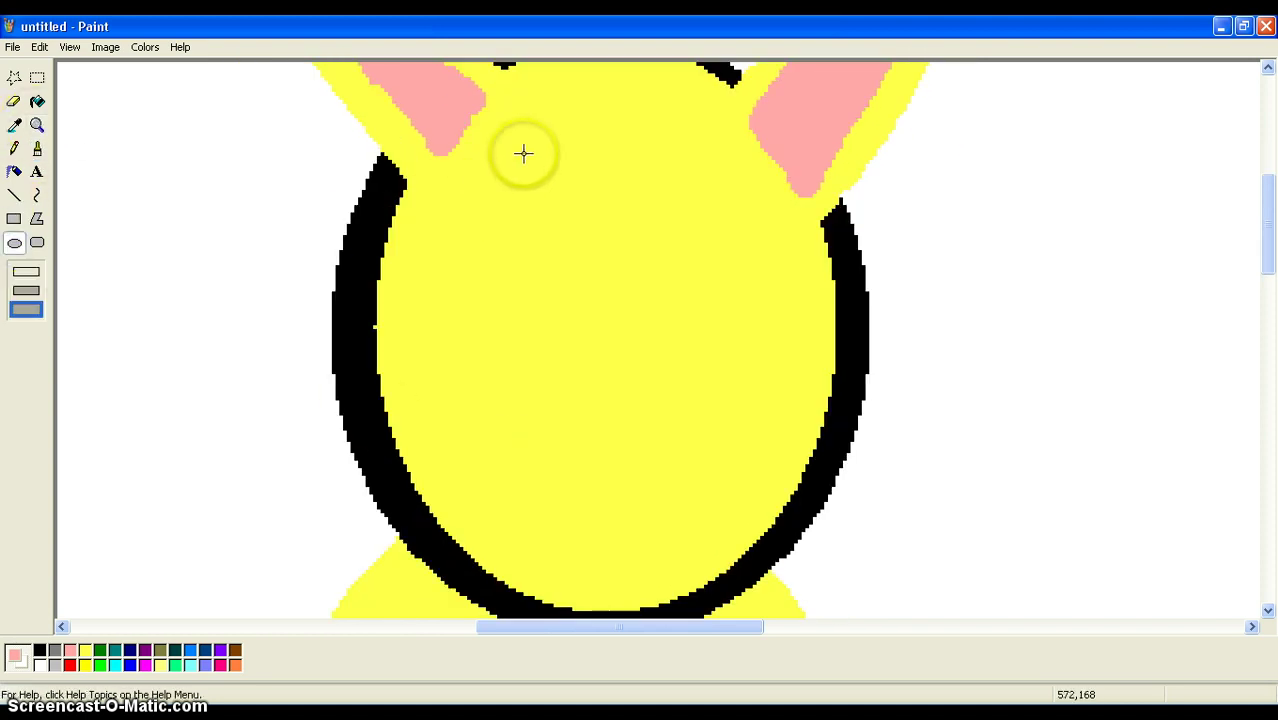
{"action": "left_click_drag", "start_coordinate": [489, 157], "coordinate": [609, 312]}
{"action": "left_click_drag", "start_coordinate": [625, 153], "coordinate": [765, 325]}
Step: Fill both eye ovals with white
{"action": "left_click", "coordinate": [37, 101]}
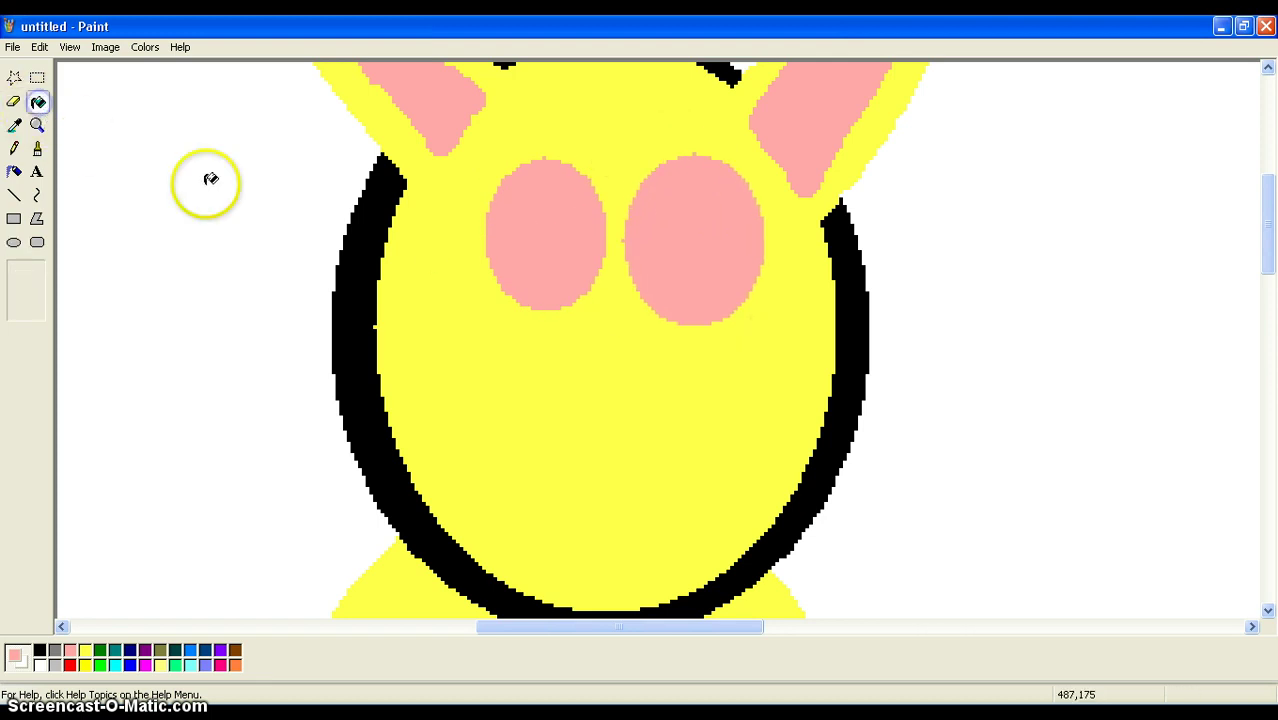
{"action": "right_click", "coordinate": [588, 243]}
{"action": "right_click", "coordinate": [668, 254]}
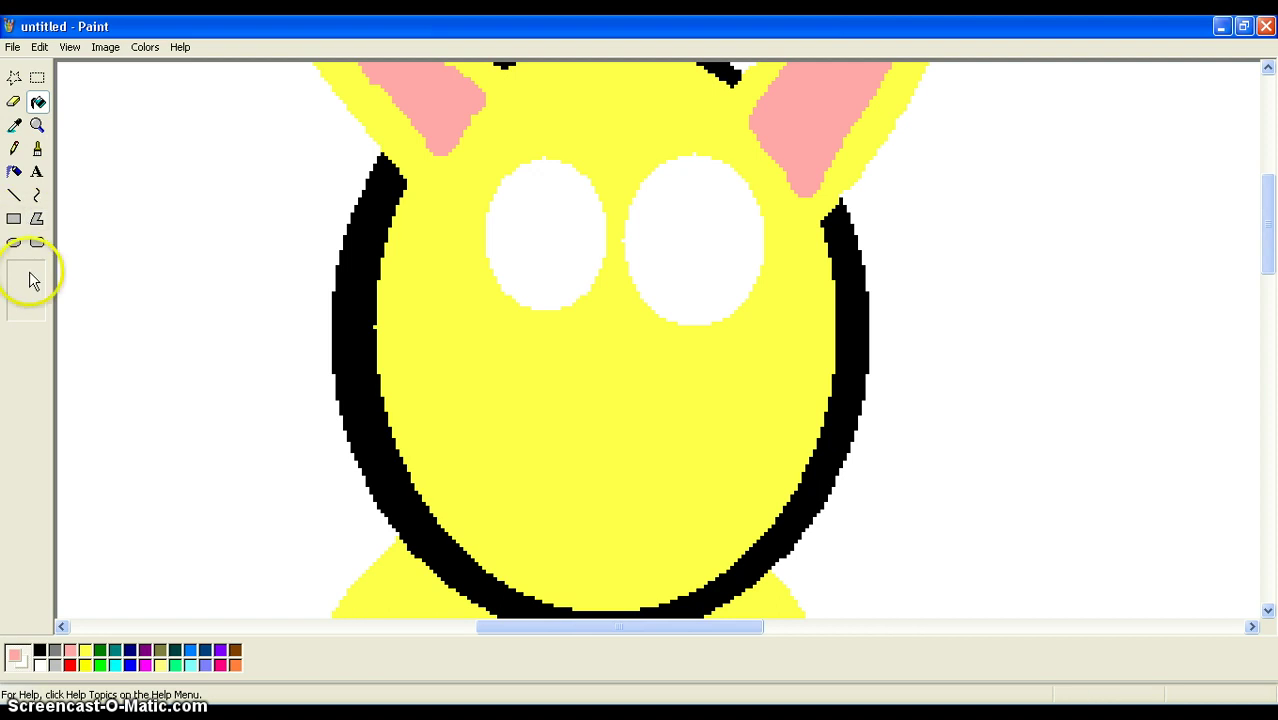
Step: Draw filled black ovals over the lower part of both white eyes, the larger one about 38 by 24 pixels
{"action": "left_click", "coordinate": [13, 243]}
{"action": "left_click", "coordinate": [39, 650]}
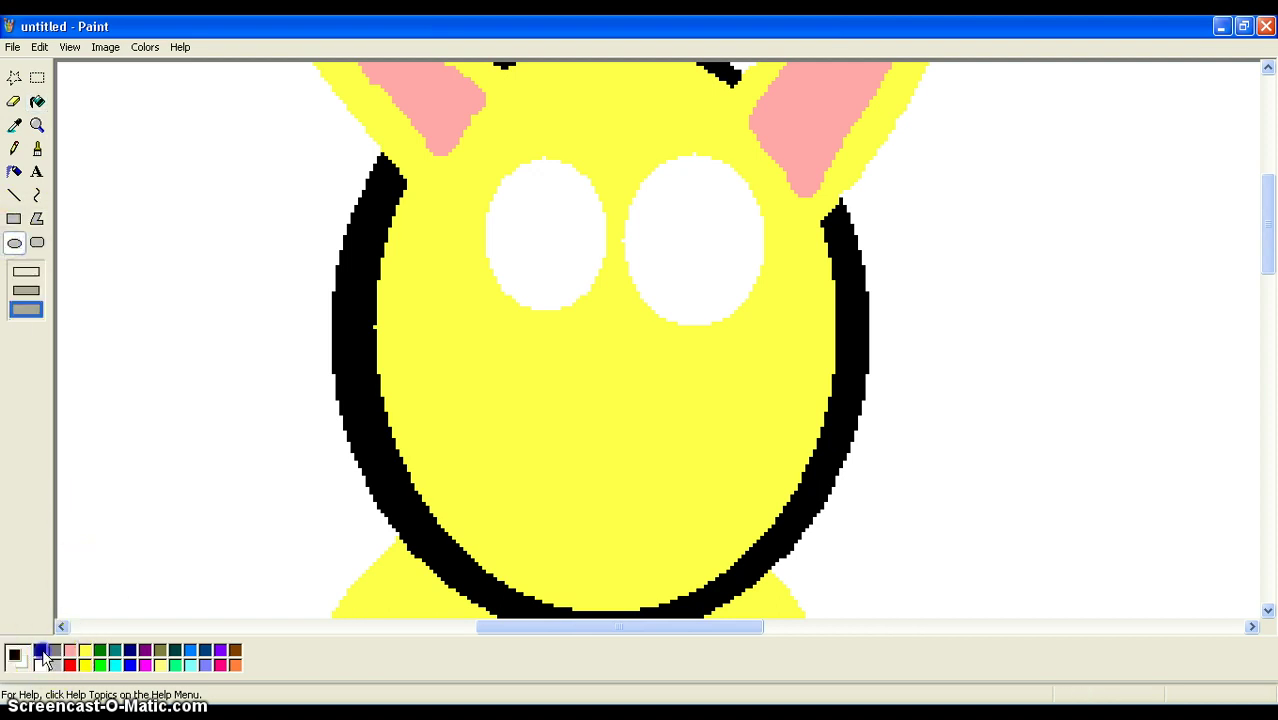
{"action": "left_click_drag", "start_coordinate": [486, 244], "coordinate": [617, 325]}
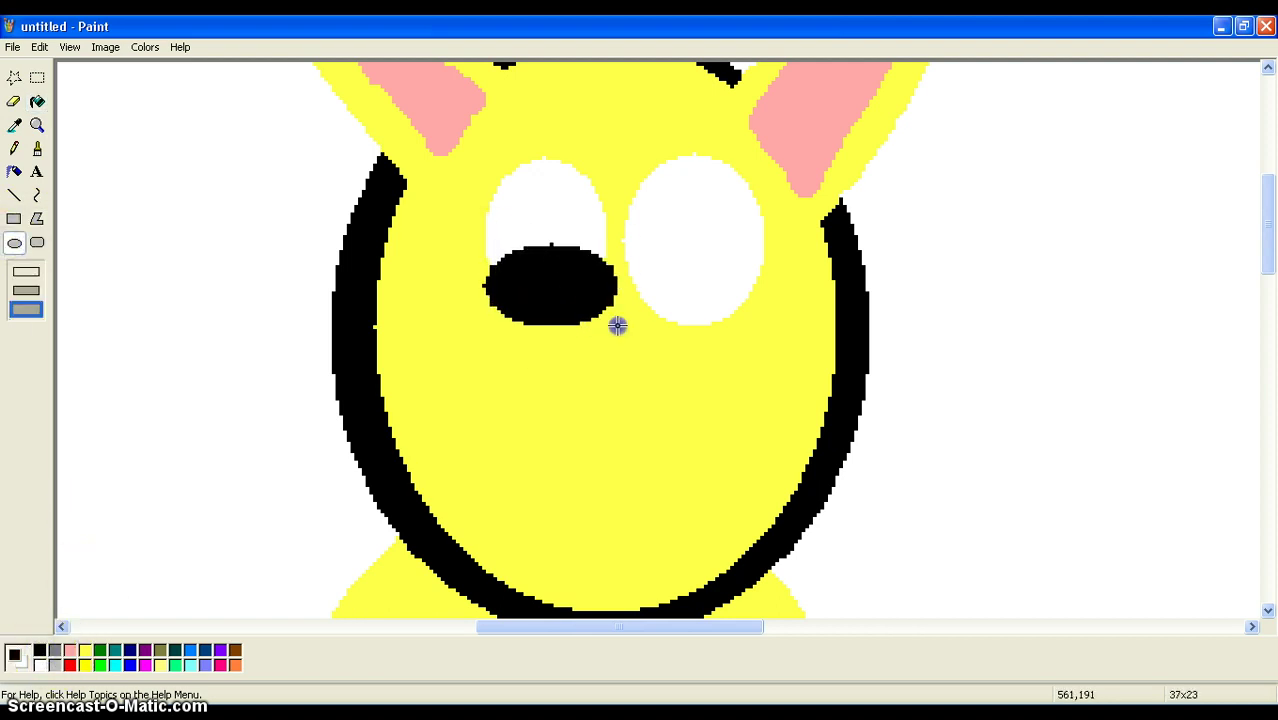
{"action": "left_click_drag", "start_coordinate": [629, 263], "coordinate": [755, 341]}
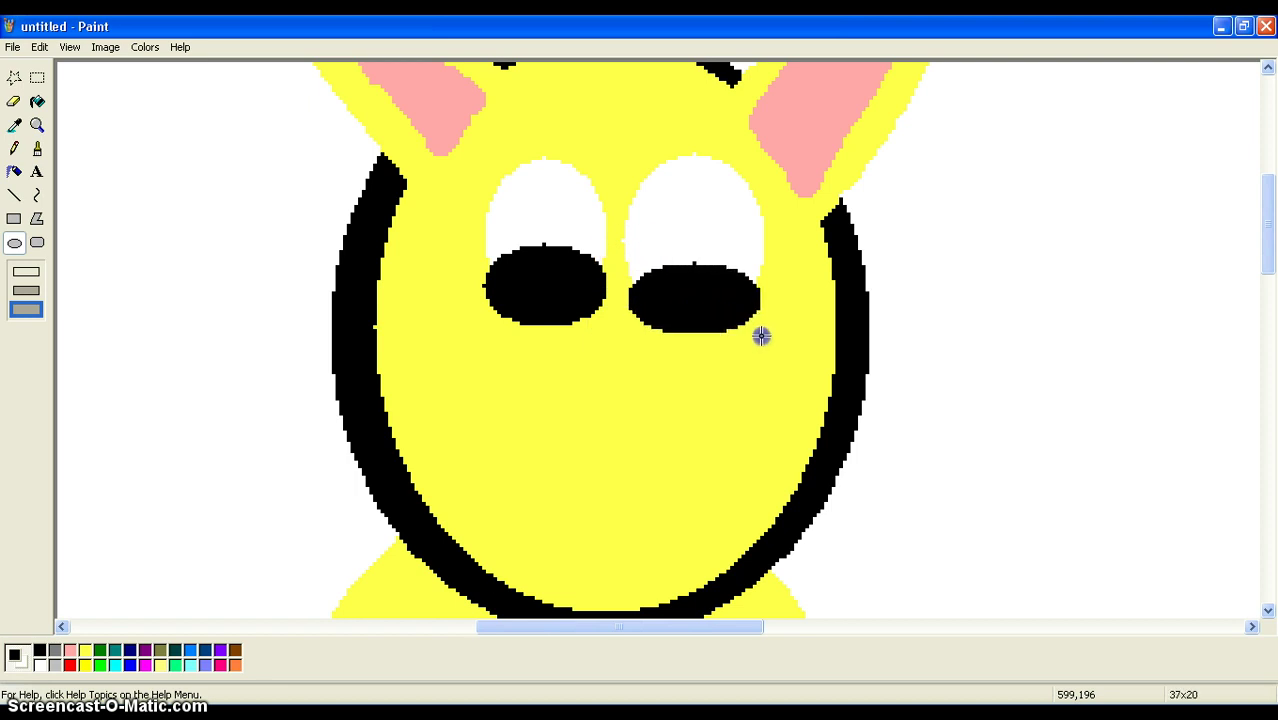
{"action": "left_click_drag", "start_coordinate": [622, 245], "coordinate": [768, 346]}
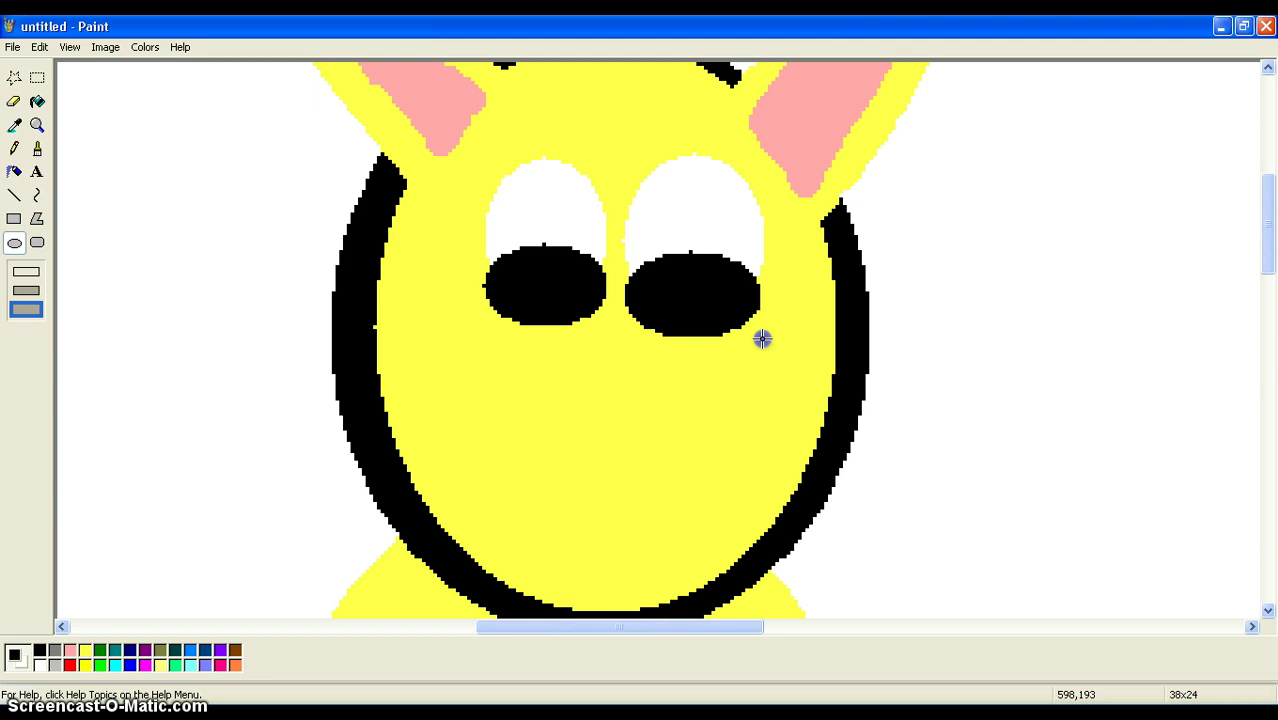
Step: Draw a thick black horizontal mouth line about 67 pixels long below the eyes with the Curve tool
{"action": "left_click", "coordinate": [37, 195]}
{"action": "mouse_move", "coordinate": [497, 462]}
{"action": "left_mouse_down"}
{"action": "mouse_move", "coordinate": [738, 478]}
{"action": "mouse_move", "coordinate": [750, 467]}
{"action": "left_mouse_up"}
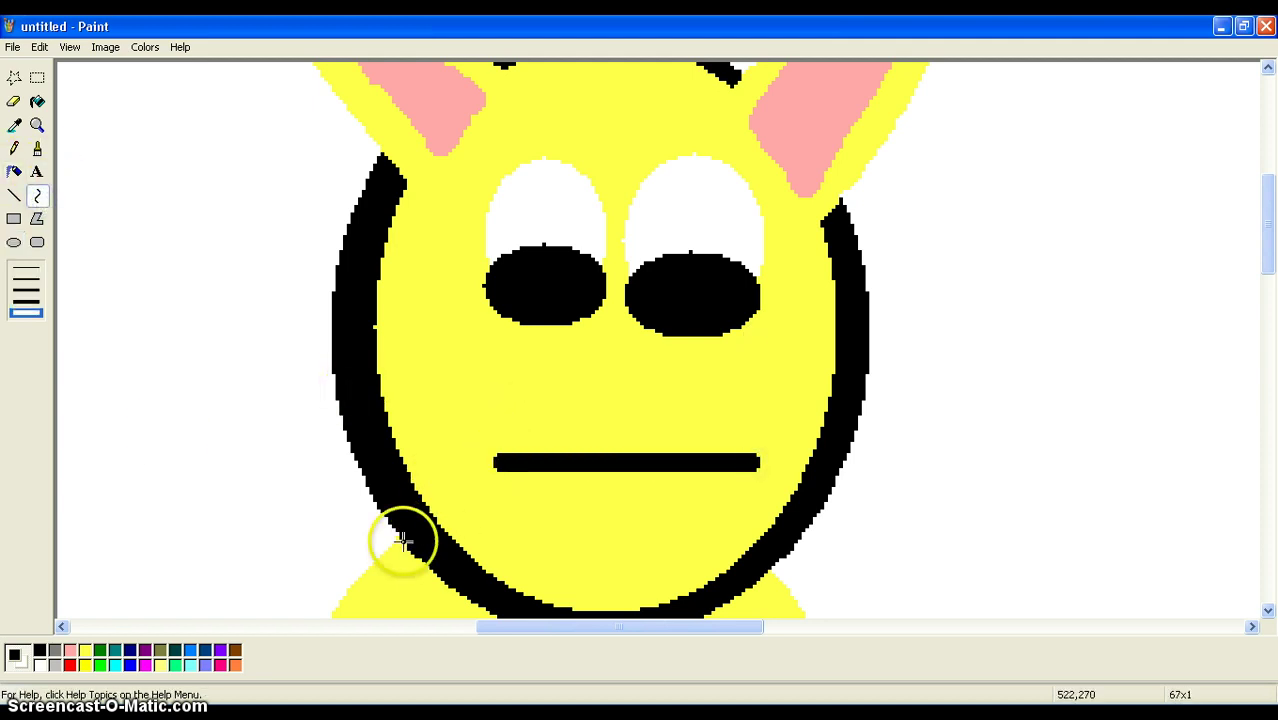
Step: Draw two filled yellow upright ovals at the lower end of the body as legs, one on each side
{"action": "scroll", "coordinate": [330, 536], "scroll_direction": "down", "scroll_amount": 8}
{"action": "scroll", "coordinate": [263, 533], "scroll_direction": "down", "scroll_amount": 8}
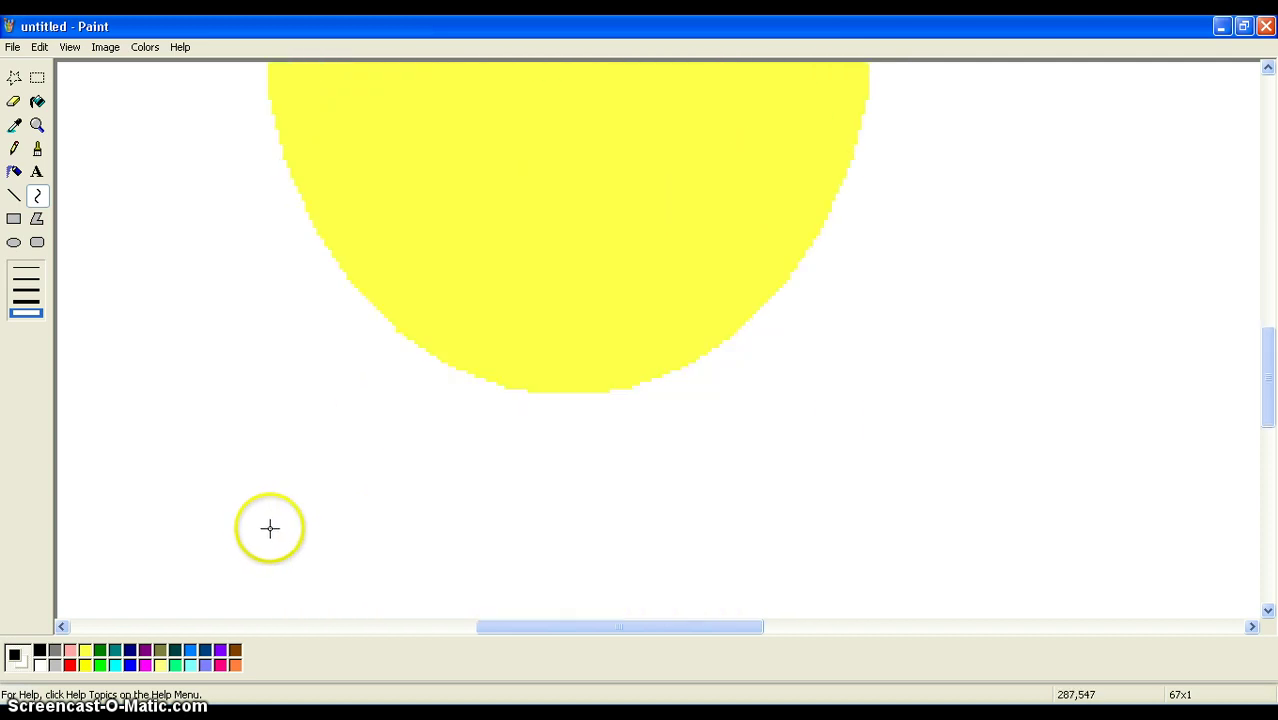
{"action": "left_click", "coordinate": [15, 245]}
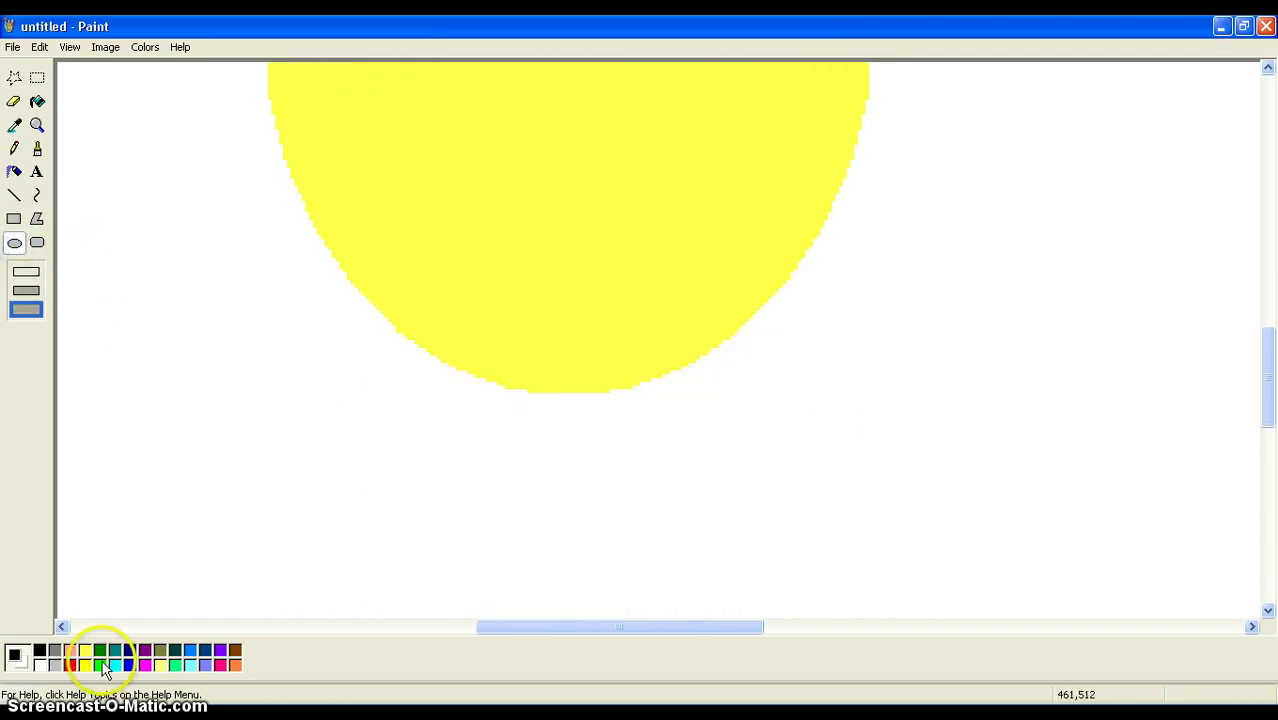
{"action": "left_click_drag", "start_coordinate": [309, 218], "coordinate": [435, 548]}
{"action": "left_click_drag", "start_coordinate": [666, 257], "coordinate": [810, 537]}
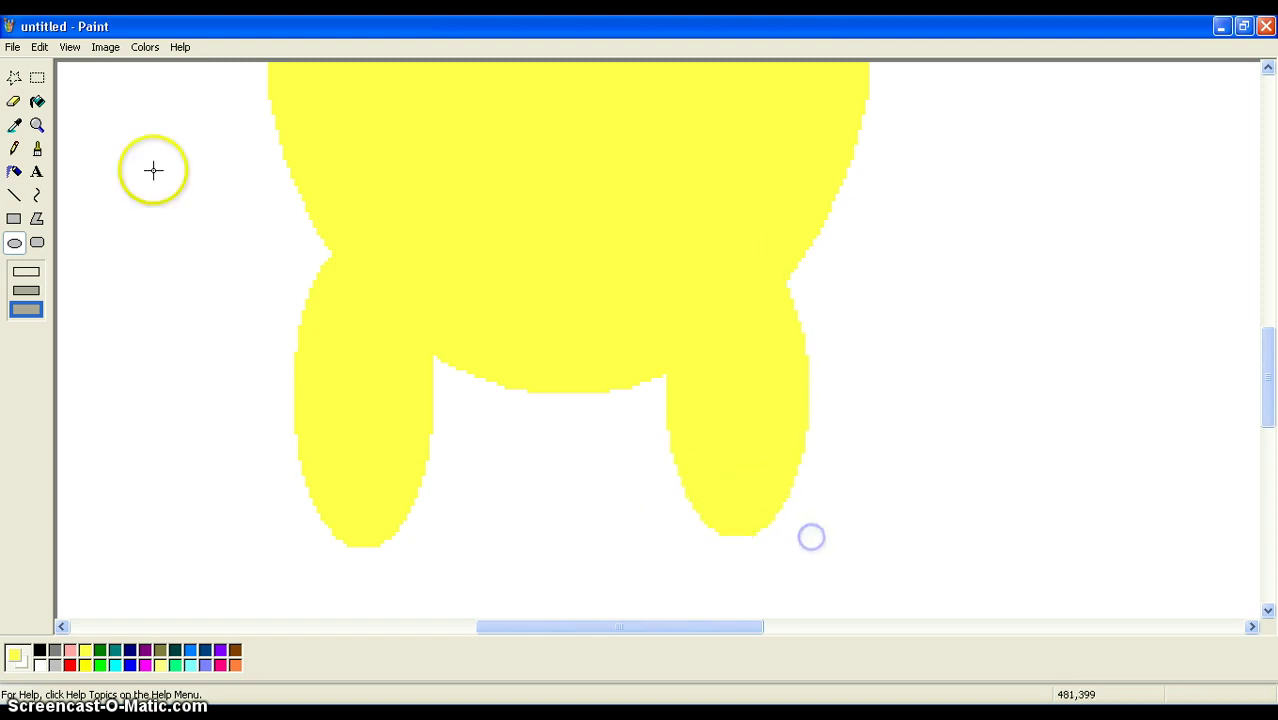
Step: Paint a thick black brush stroke along the base of the left ear to close the gap in the head outline
{"action": "left_click", "coordinate": [37, 125]}
{"action": "left_click", "coordinate": [20, 277]}
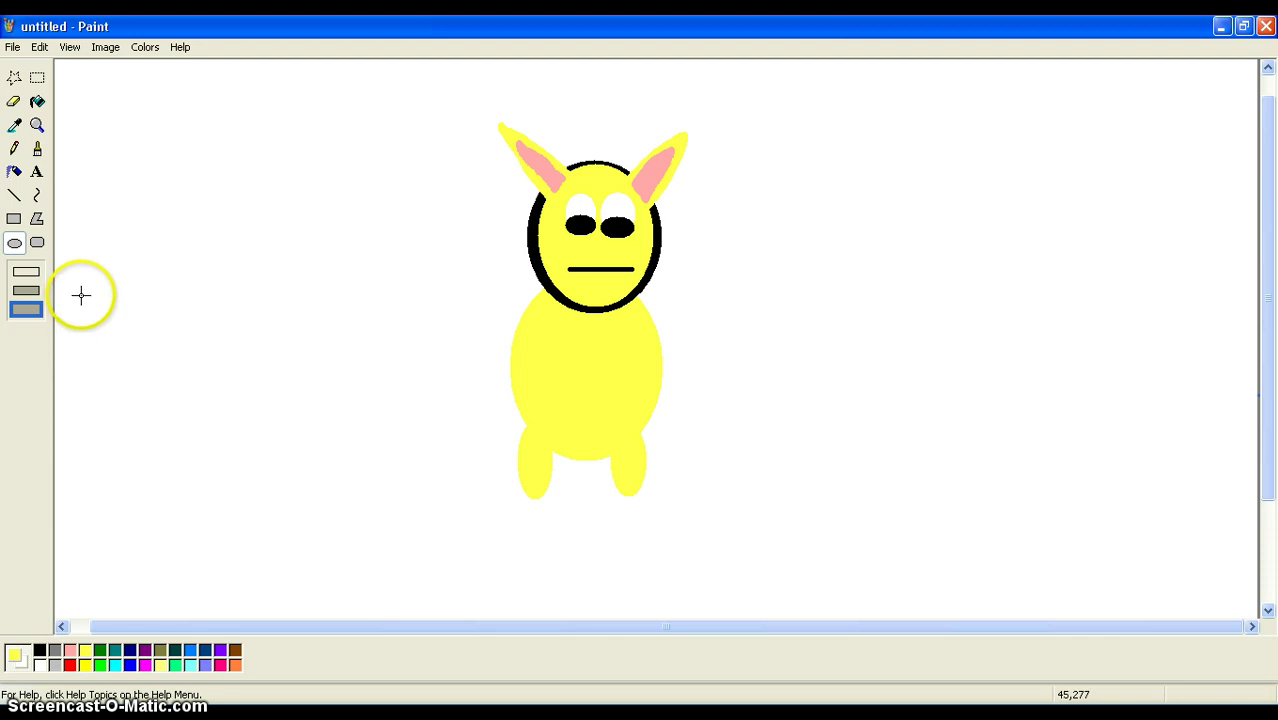
{"action": "left_click", "coordinate": [37, 125]}
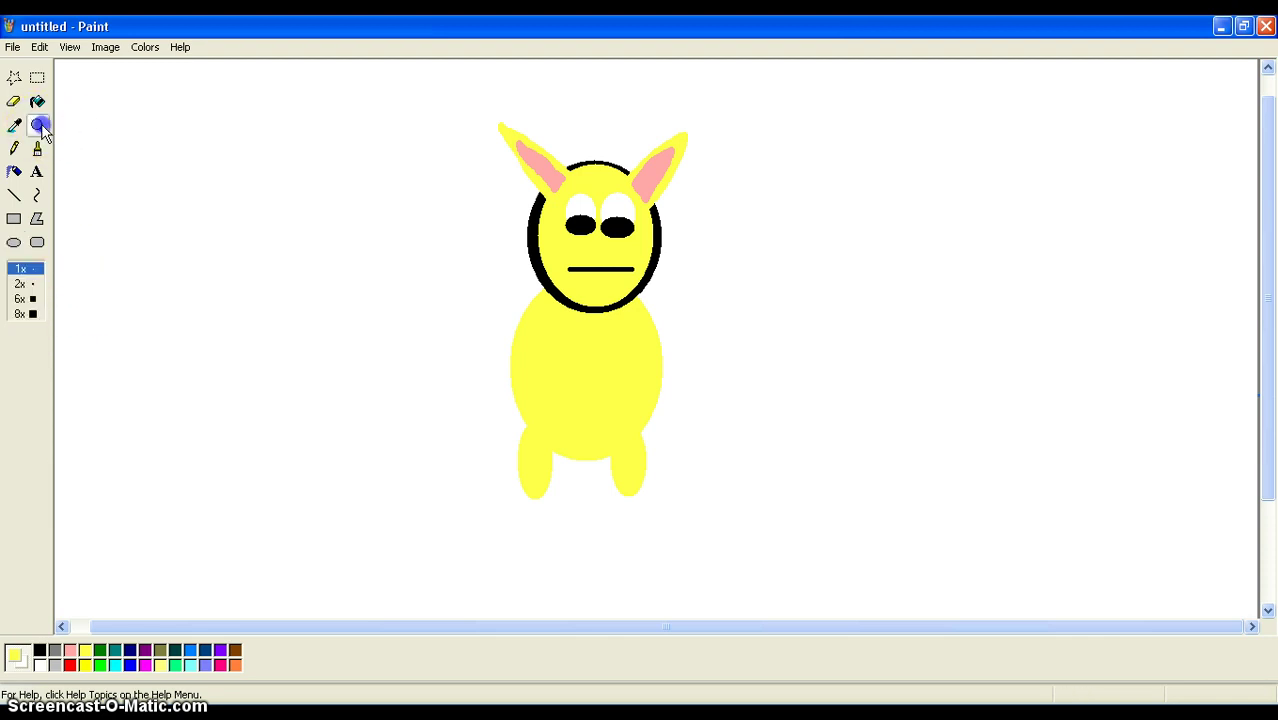
{"action": "left_click", "coordinate": [621, 168]}
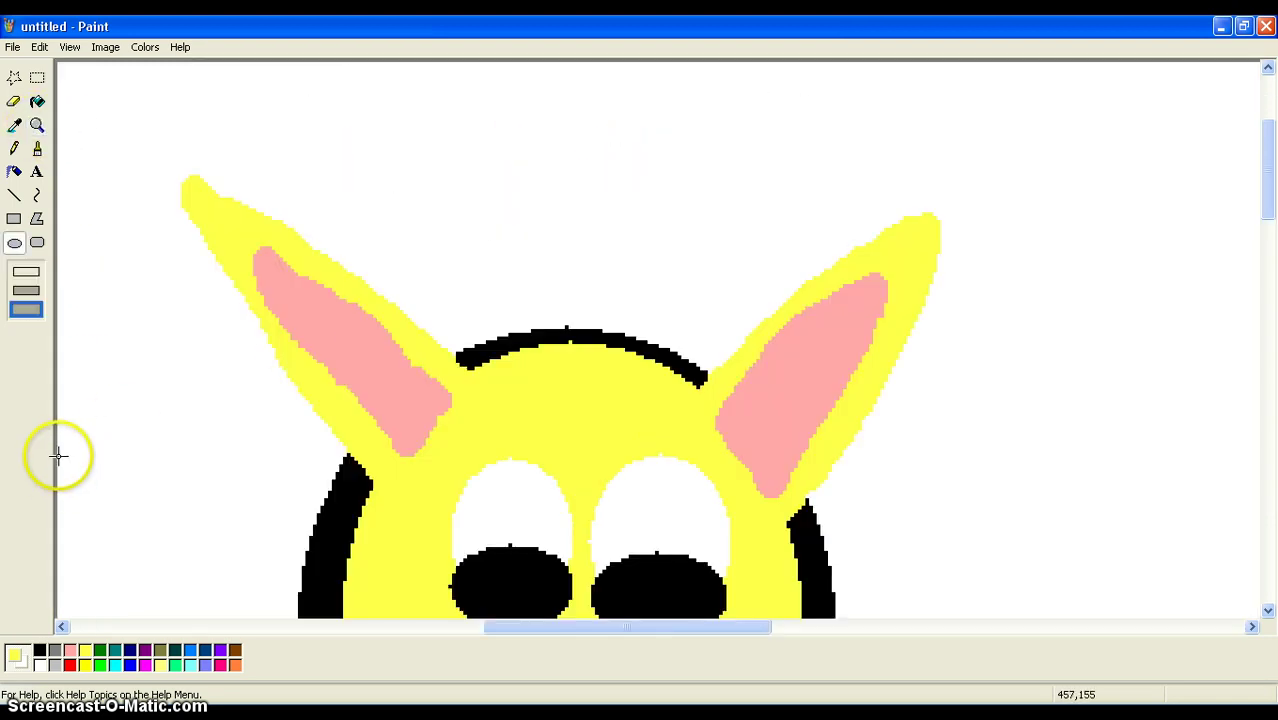
{"action": "left_click", "coordinate": [37, 150]}
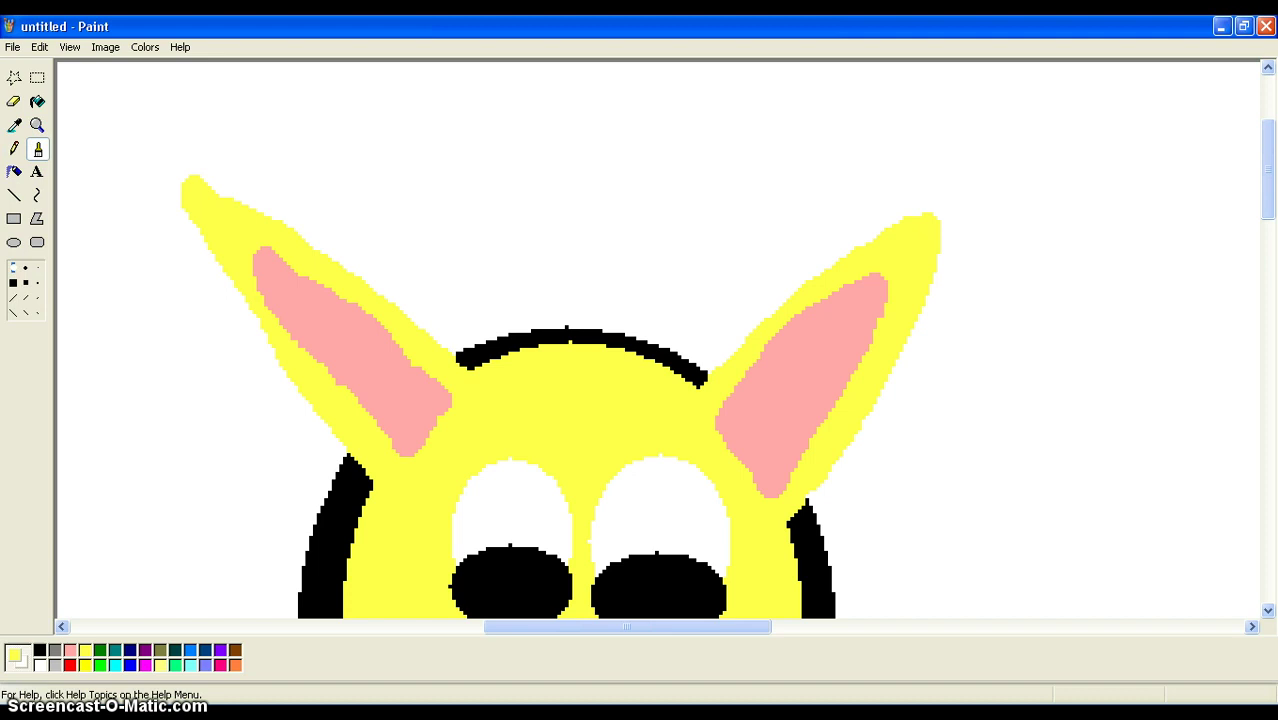
{"action": "left_click", "coordinate": [40, 650]}
{"action": "left_click", "coordinate": [498, 388]}
{"action": "key", "text": "ctrl+z"}
{"action": "left_click", "coordinate": [472, 368]}
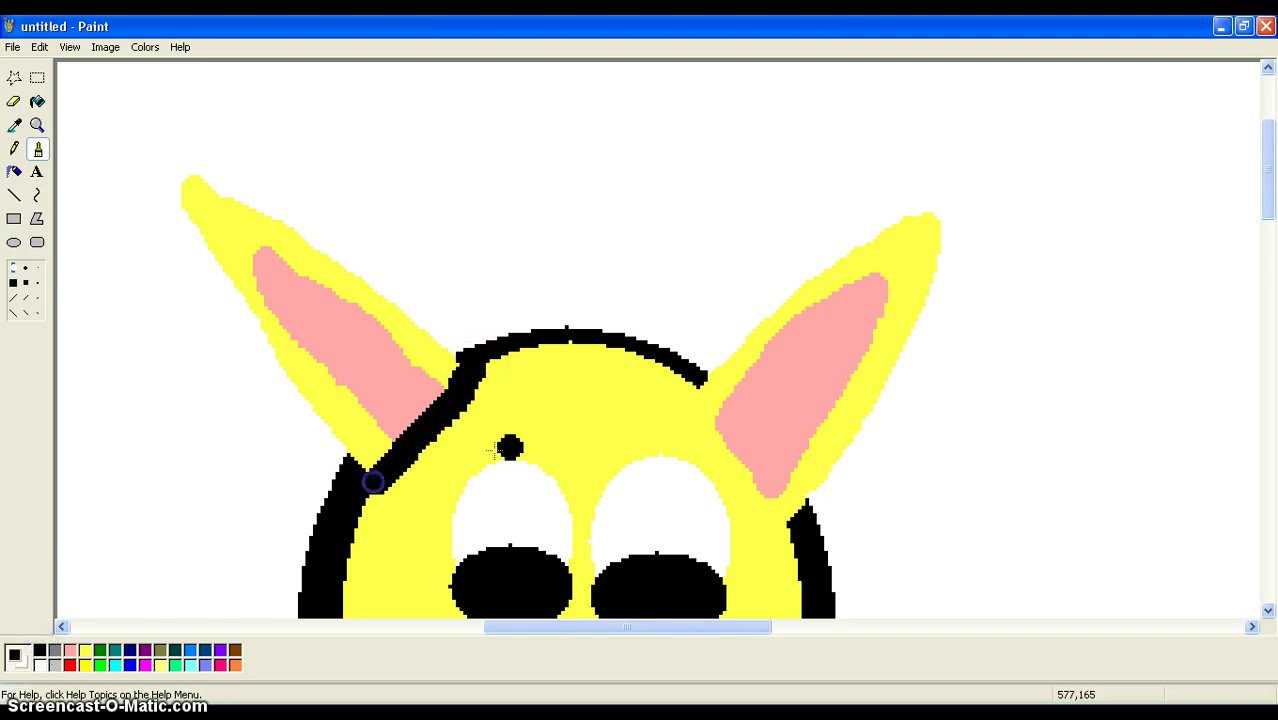
{"action": "key", "text": "ctrl+z"}
Step: Paint a thick black brush stroke along the base of the right ear, joining both ends of the head outline
{"action": "left_click", "coordinate": [690, 378]}
{"action": "left_click_drag", "start_coordinate": [690, 385], "coordinate": [692, 408]}
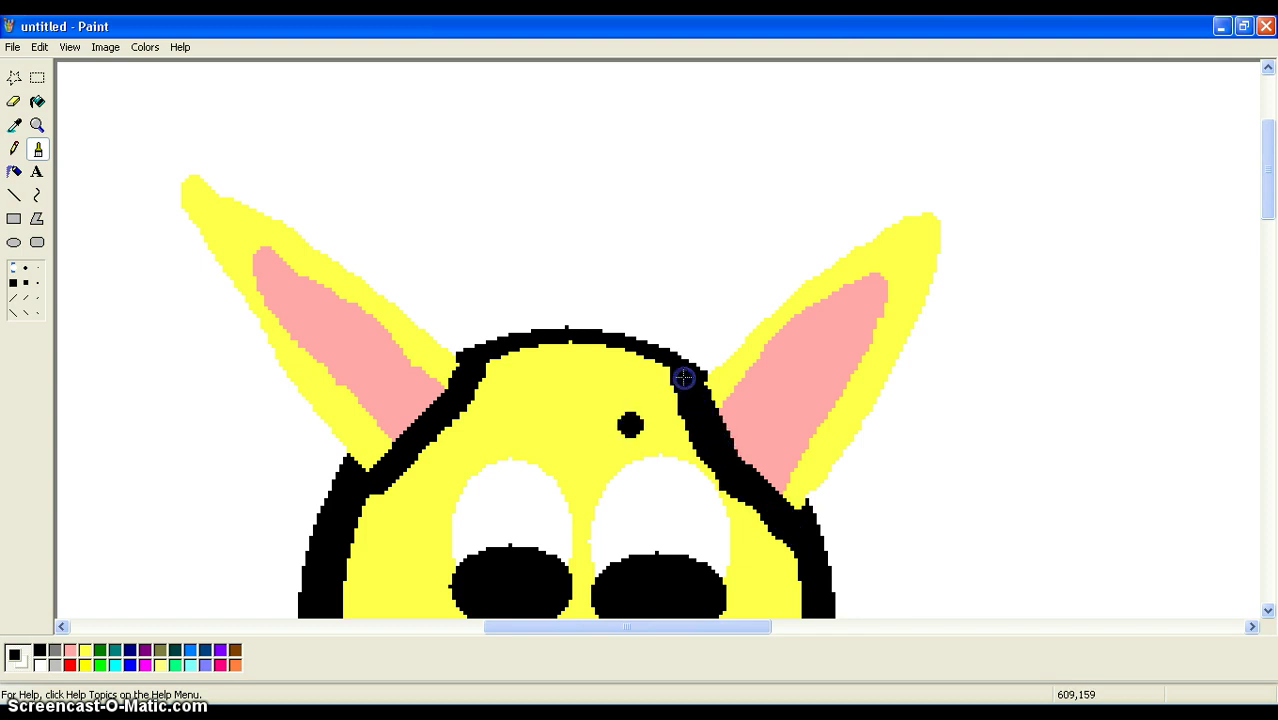
{"action": "key", "text": "ctrl+z"}
{"action": "scroll", "coordinate": [560, 450], "scroll_direction": "down", "scroll_amount": 3}
{"action": "left_click", "coordinate": [37, 126]}
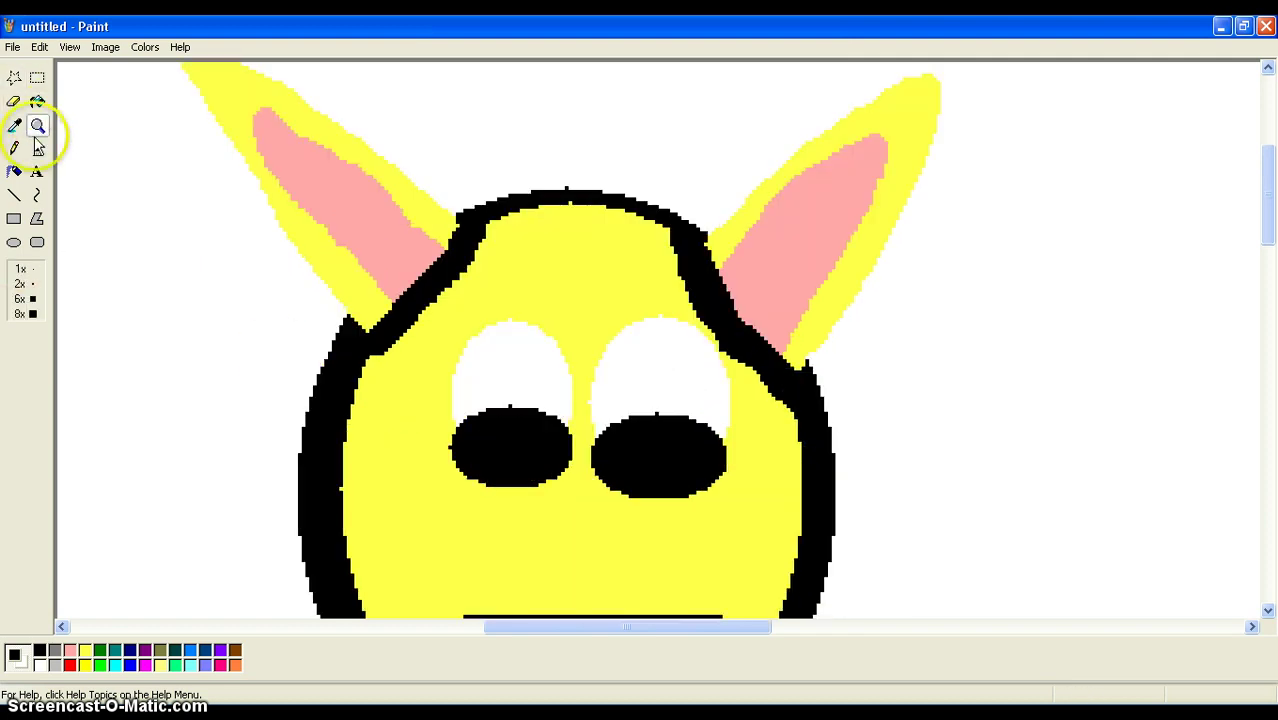
{"action": "left_click", "coordinate": [20, 269]}
{"action": "scroll", "coordinate": [96, 357], "scroll_direction": "up", "scroll_amount": 2}
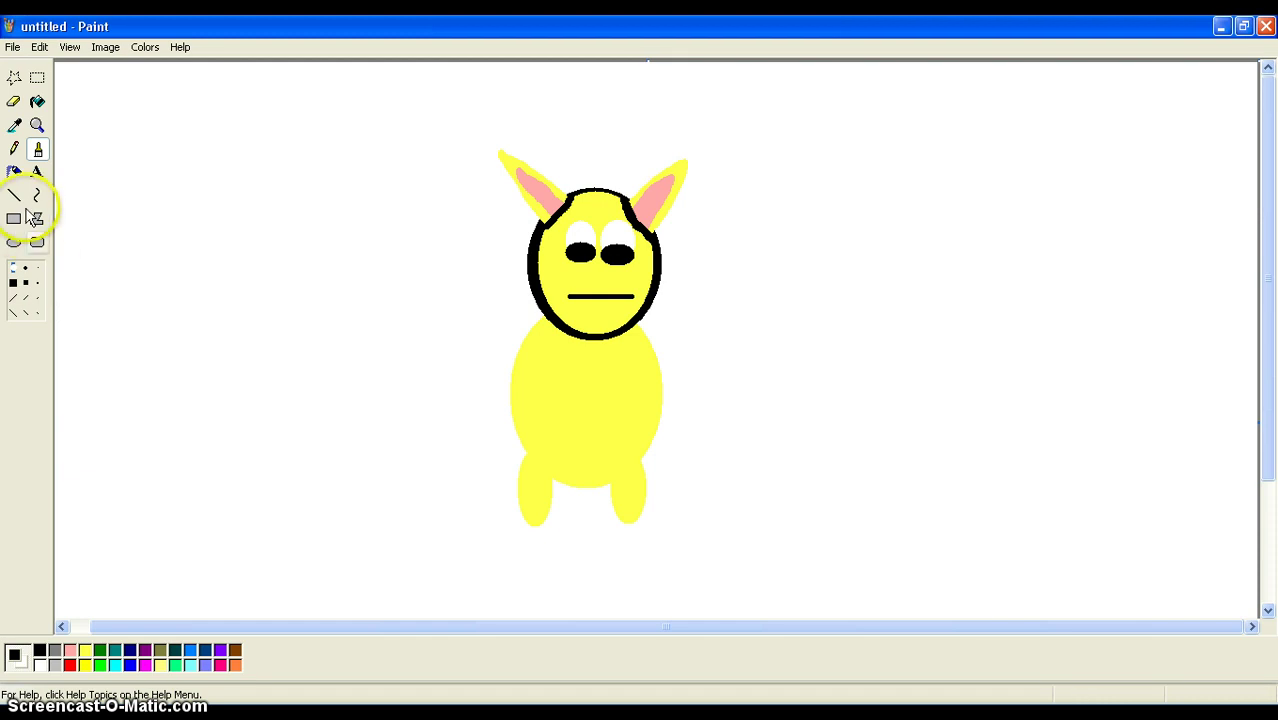
Step: Draw filled yellow ovals on both sides of the upper body as arms, the right one about 42 by 82 pixels
{"action": "left_click", "coordinate": [14, 242]}
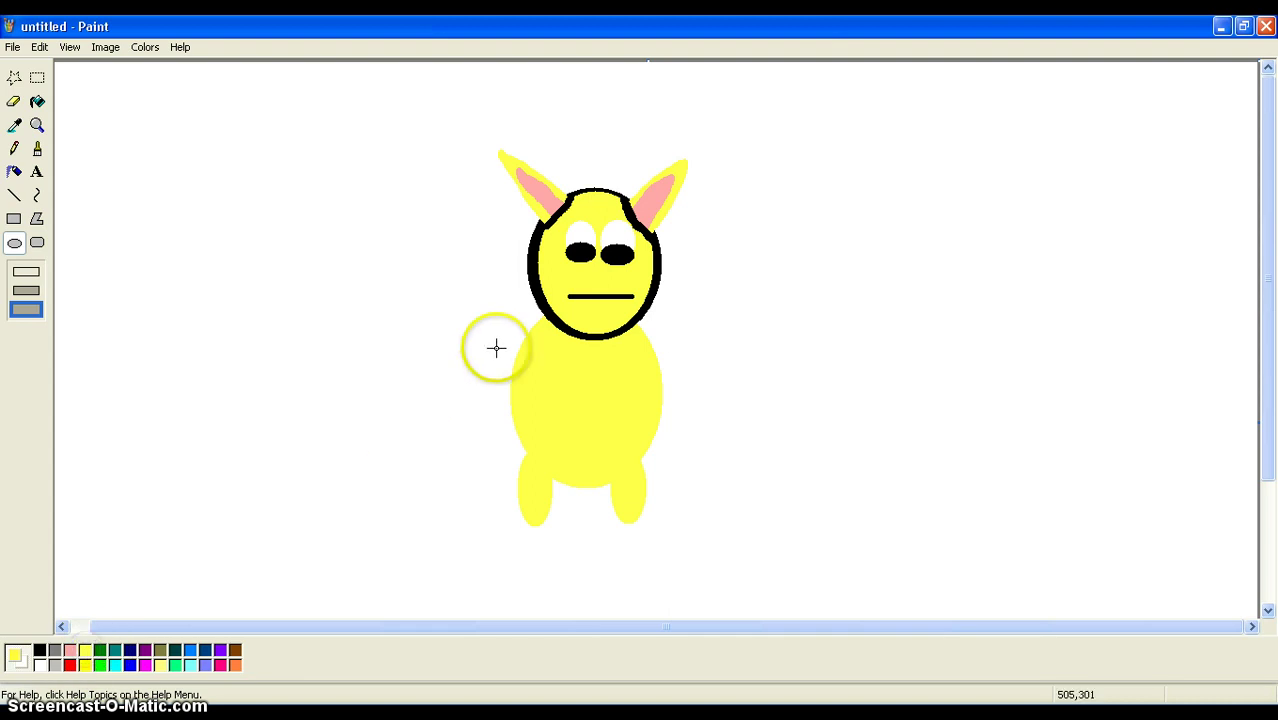
{"action": "left_click_drag", "start_coordinate": [495, 341], "coordinate": [502, 365]}
{"action": "left_click_drag", "start_coordinate": [534, 417], "coordinate": [534, 417]}
{"action": "left_click_drag", "start_coordinate": [640, 351], "coordinate": [693, 423]}
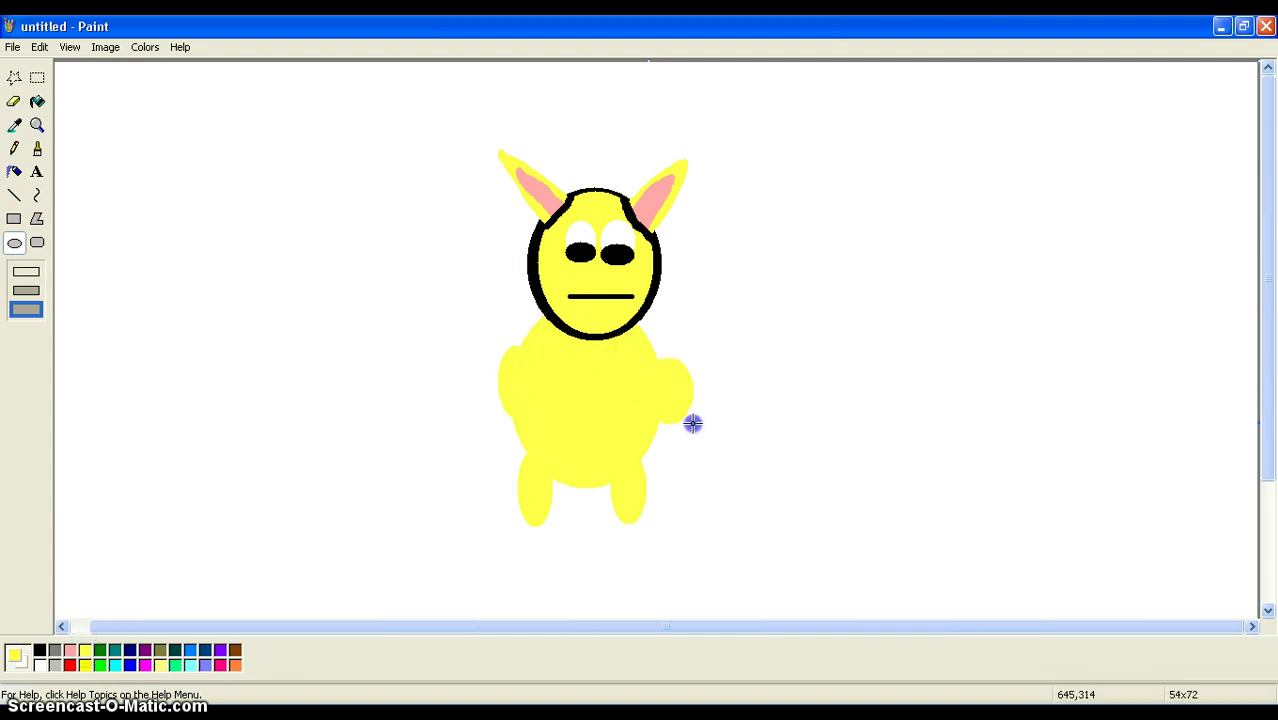
{"action": "left_click", "coordinate": [635, 350]}
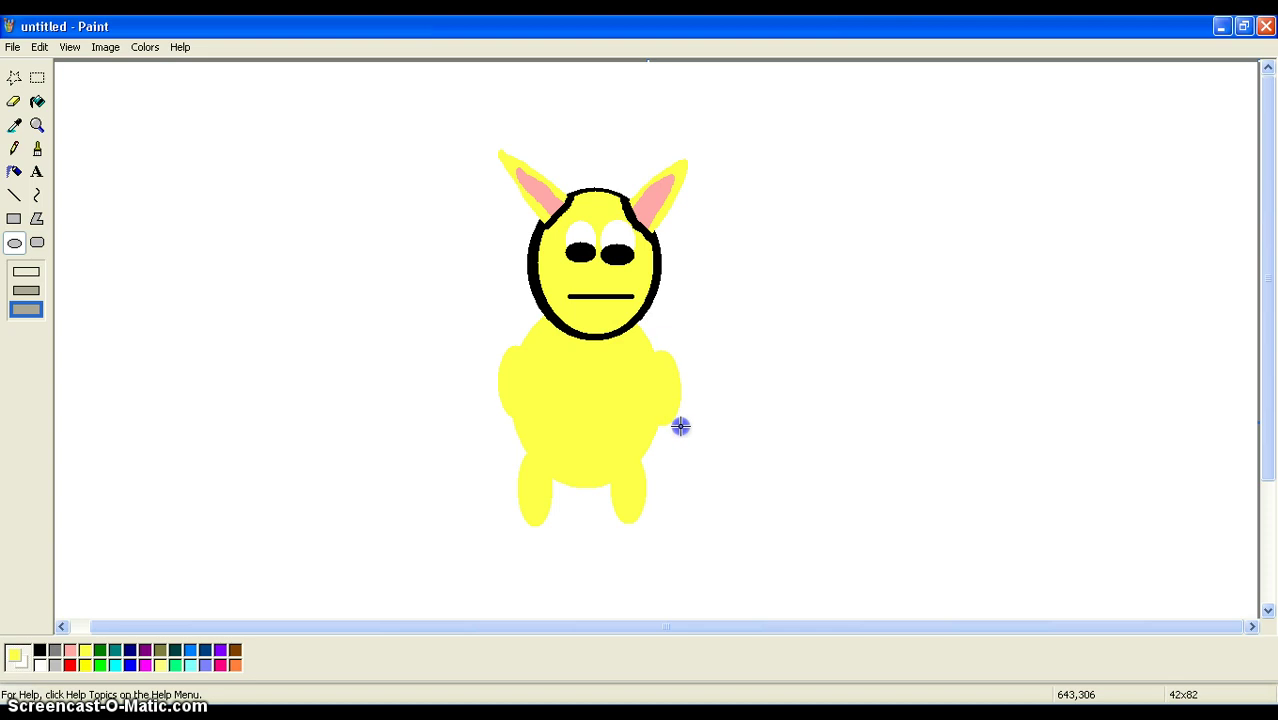
{"action": "left_click", "coordinate": [508, 551]}
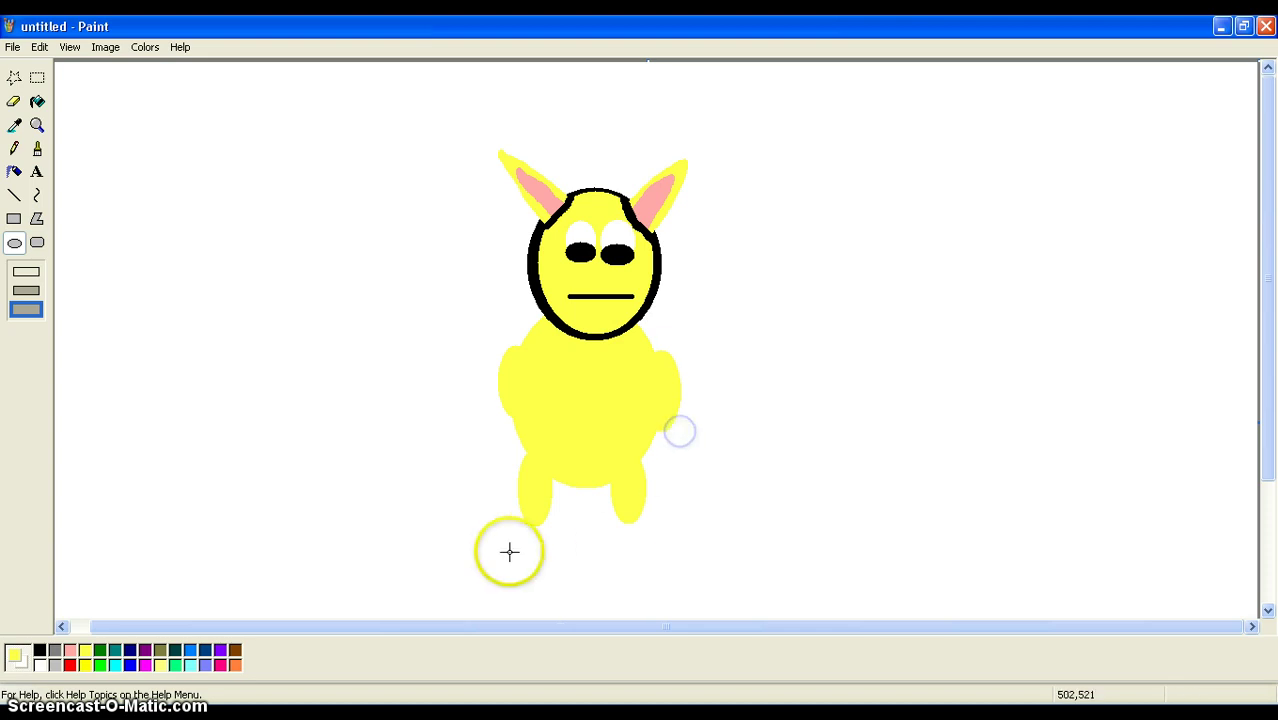
Step: Draw a larger filled black oval over each yellow arm on both sides of the body
{"action": "left_click", "coordinate": [52, 658]}
{"action": "right_click", "coordinate": [46, 649]}
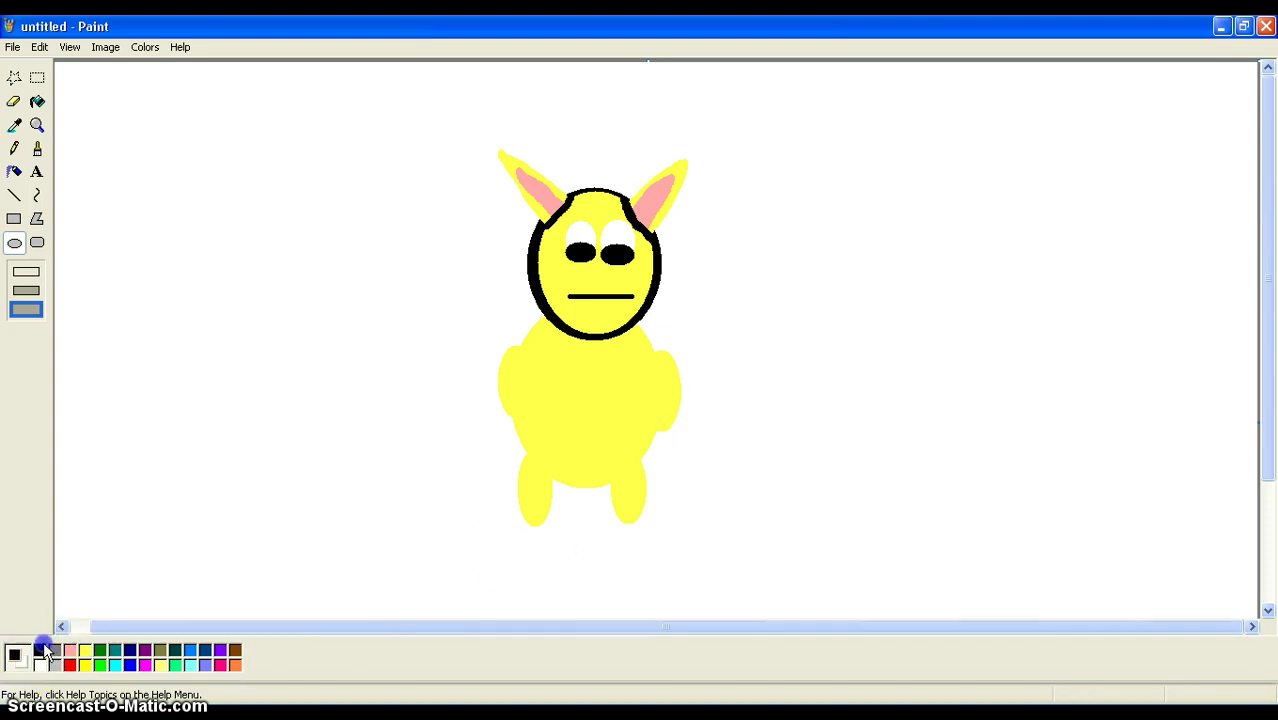
{"action": "left_click_drag", "start_coordinate": [484, 336], "coordinate": [539, 418]}
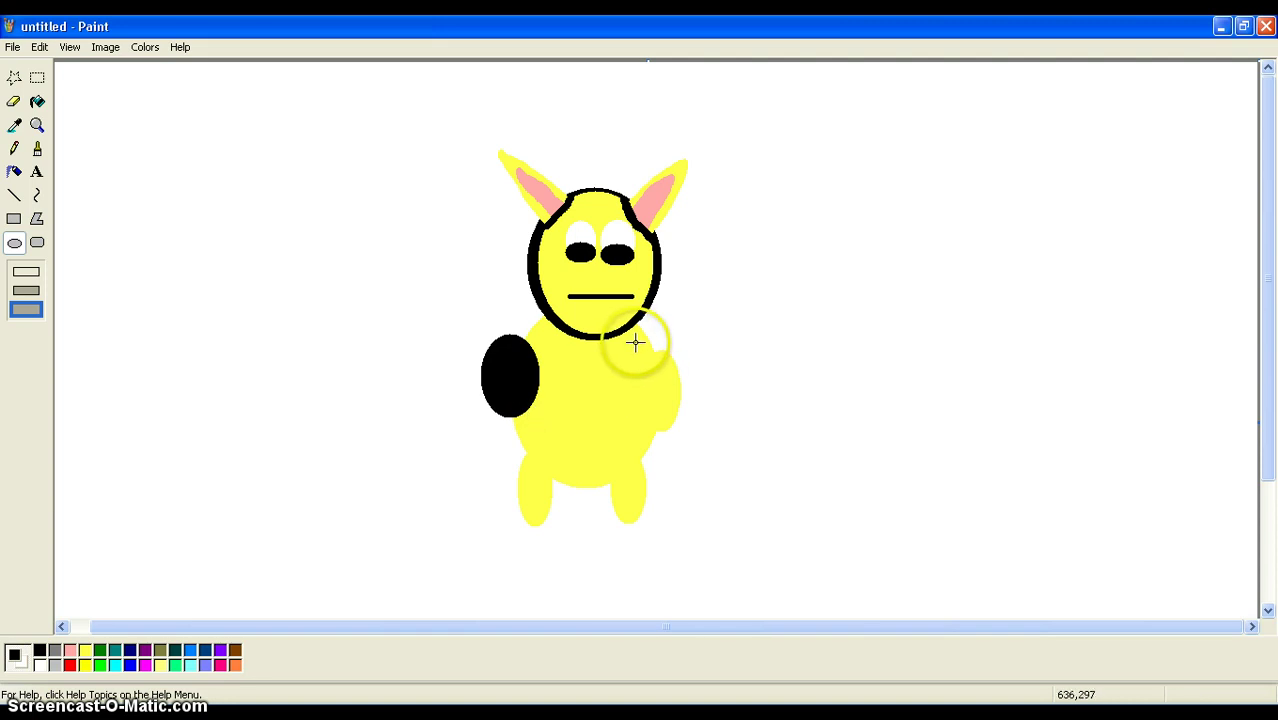
{"action": "left_click_drag", "start_coordinate": [636, 342], "coordinate": [684, 412]}
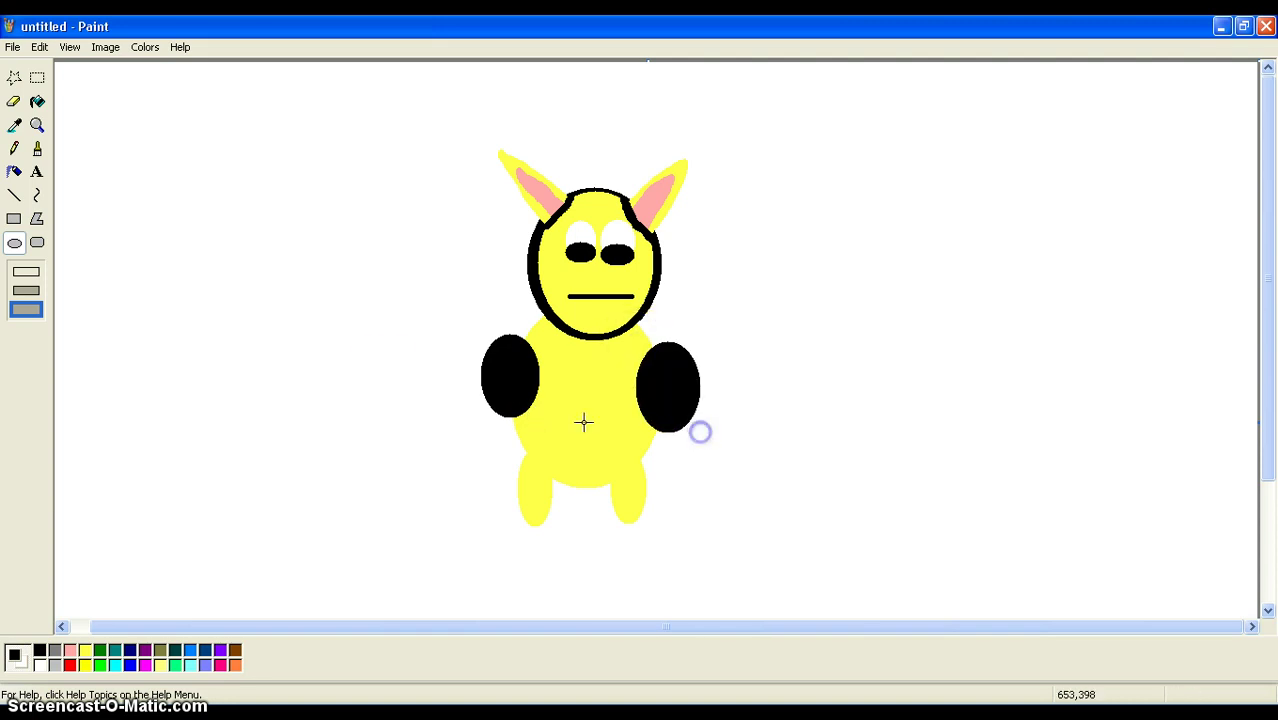
Step: Enlarge the left black arm with overlapping filled black ovals, the first about 64 by 107 pixels, and smooth its outer edge with the brush
{"action": "left_click", "coordinate": [38, 125]}
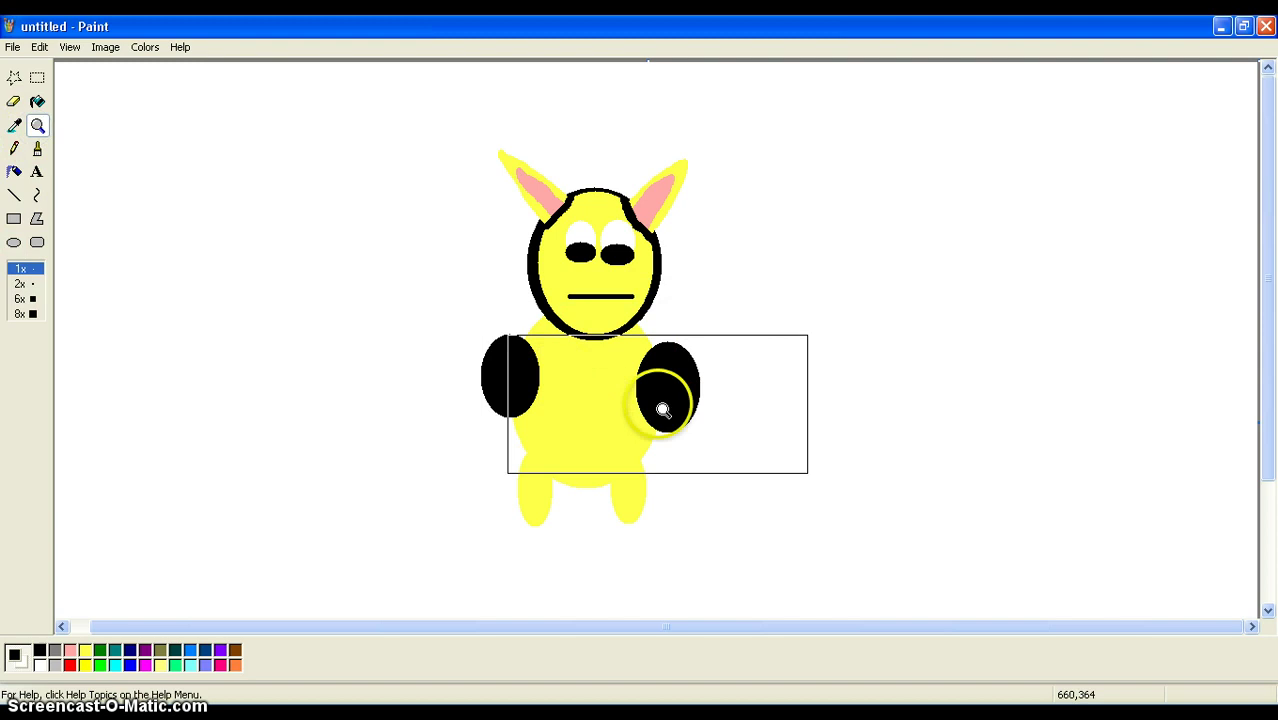
{"action": "left_click", "coordinate": [610, 390]}
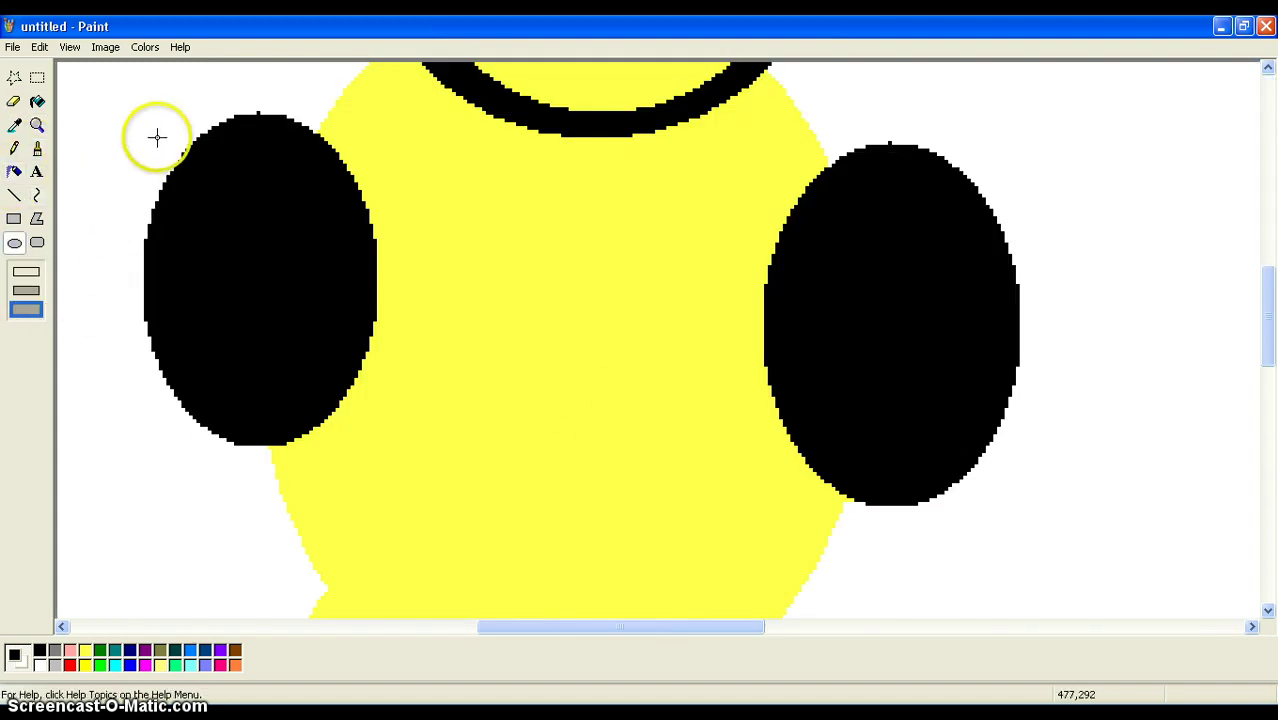
{"action": "left_click_drag", "start_coordinate": [168, 112], "coordinate": [406, 511]}
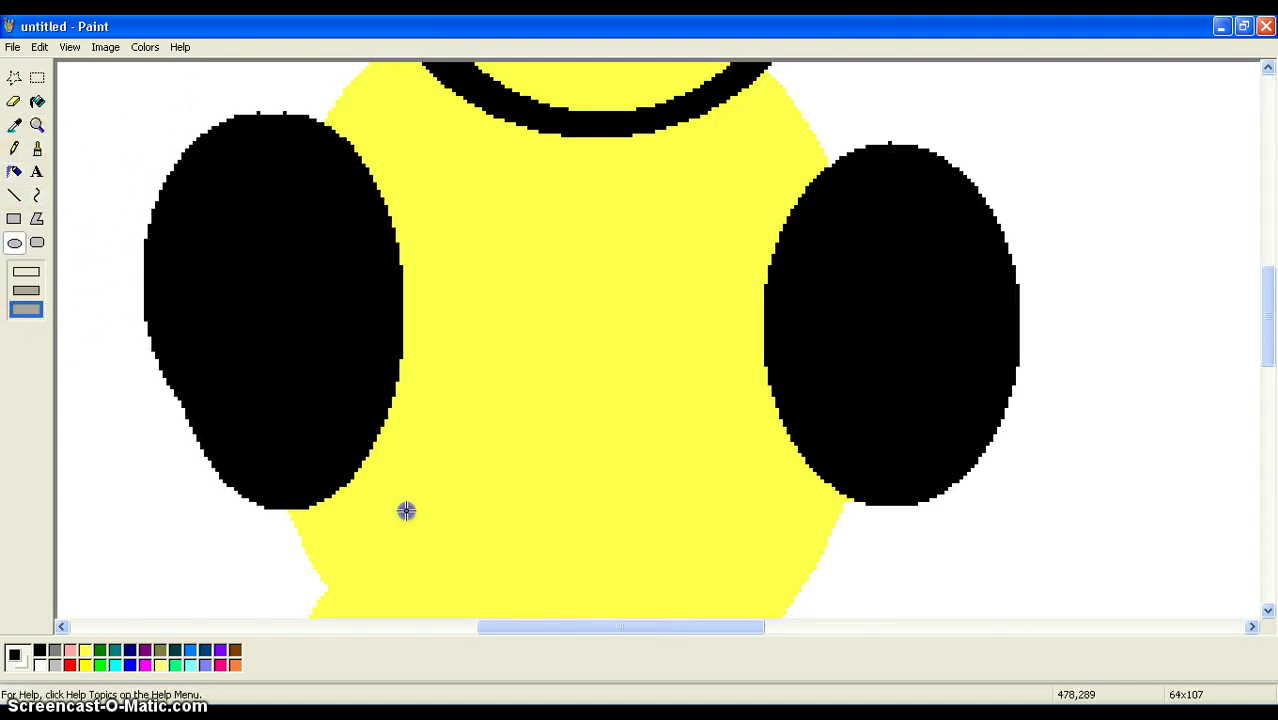
{"action": "left_click_drag", "start_coordinate": [322, 214], "coordinate": [171, 507]}
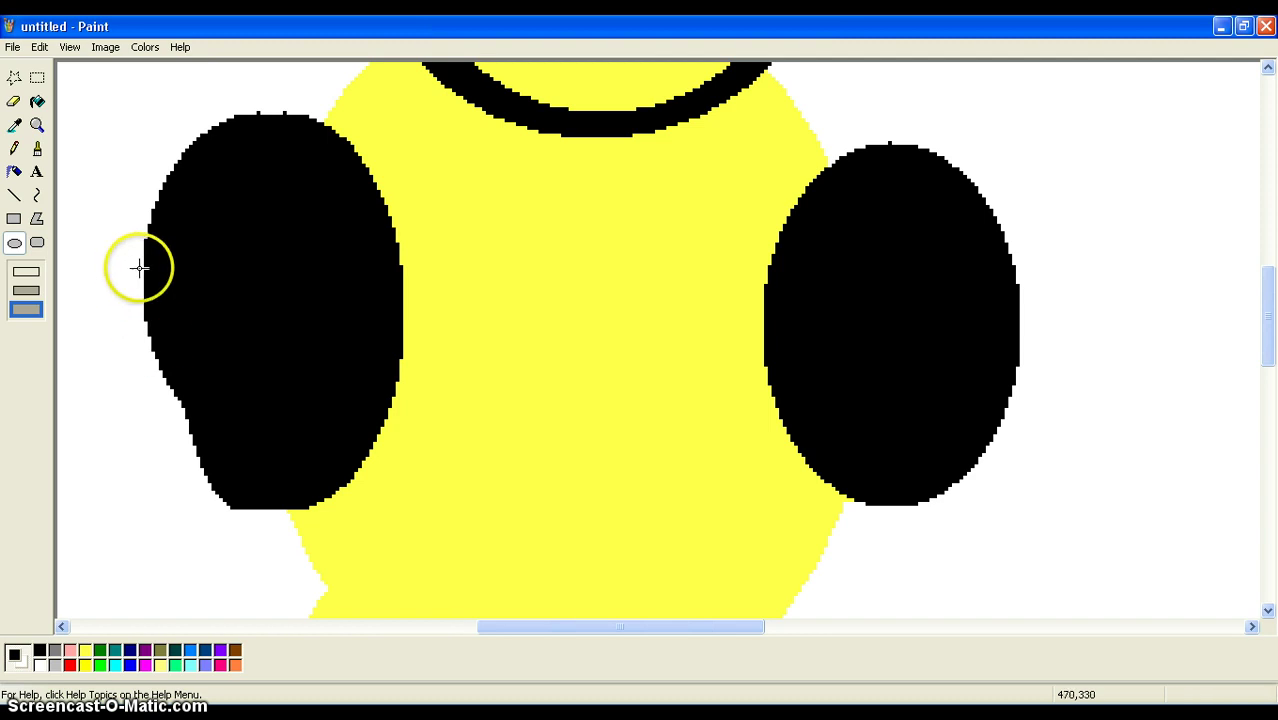
{"action": "left_click_drag", "start_coordinate": [135, 260], "coordinate": [286, 507]}
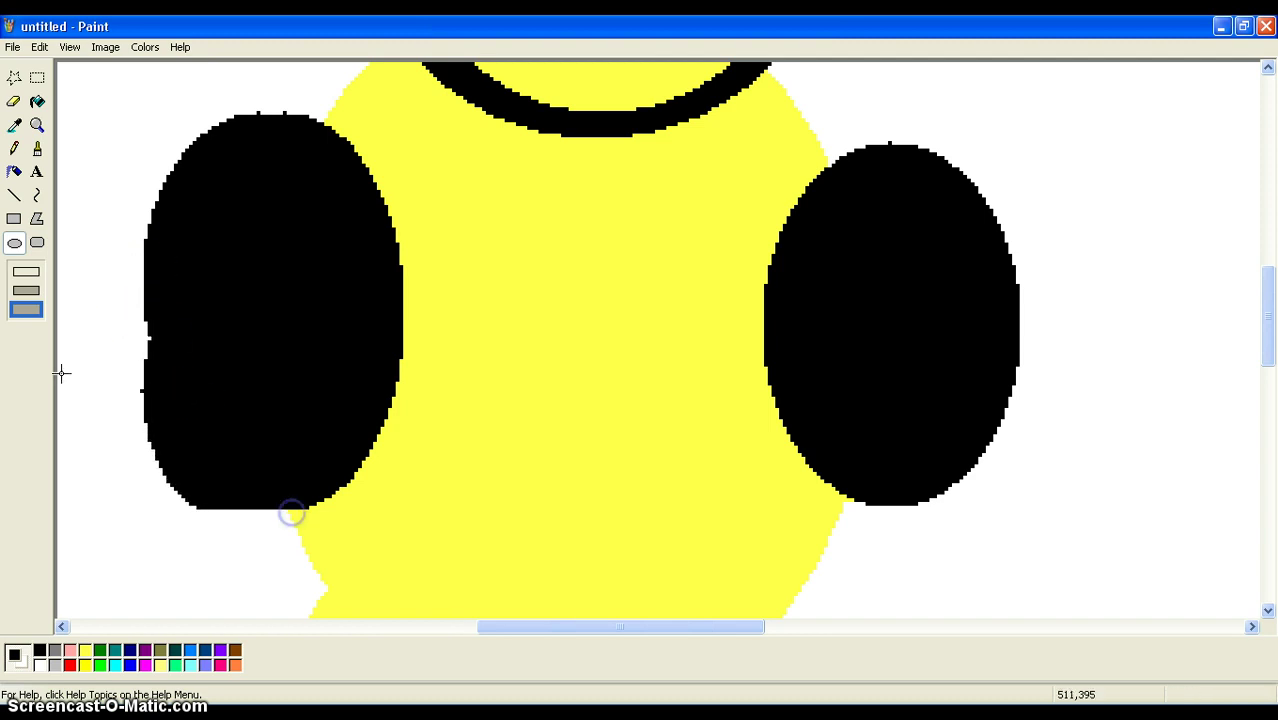
{"action": "left_click", "coordinate": [38, 148]}
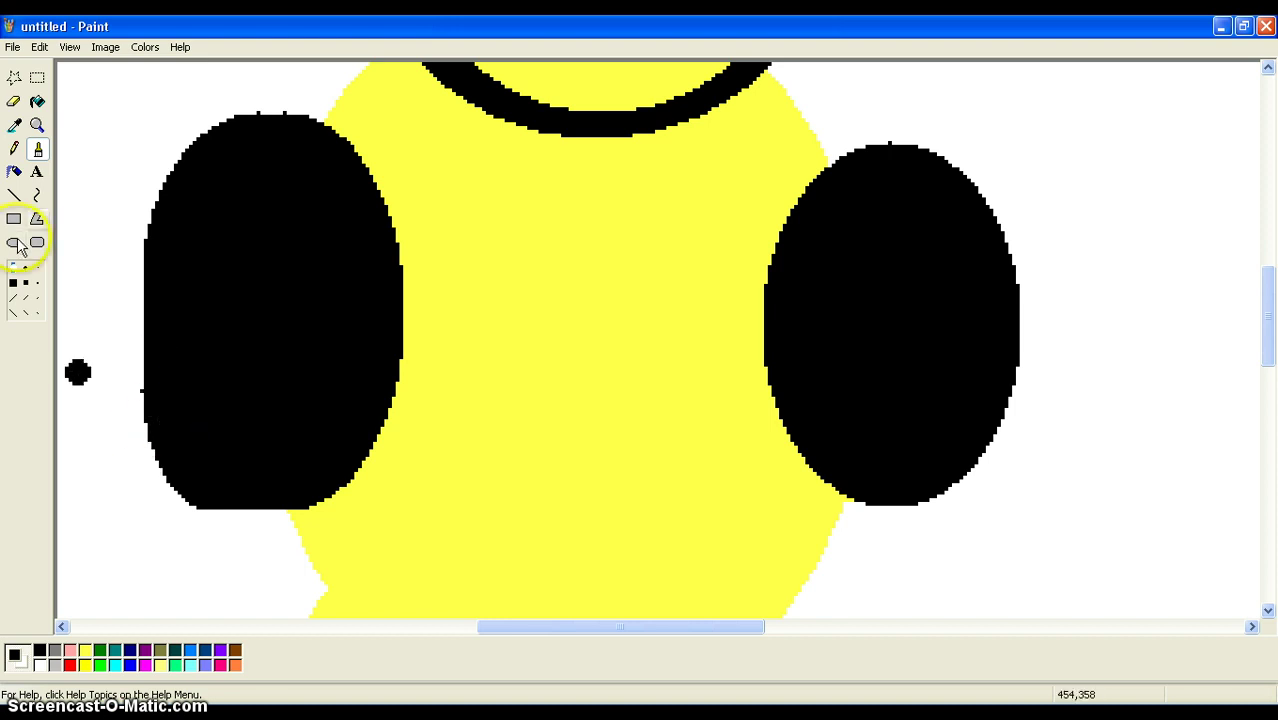
Step: Draw a smaller filled yellow oval inside each black arm oval, leaving a black rim around both
{"action": "left_click", "coordinate": [34, 661]}
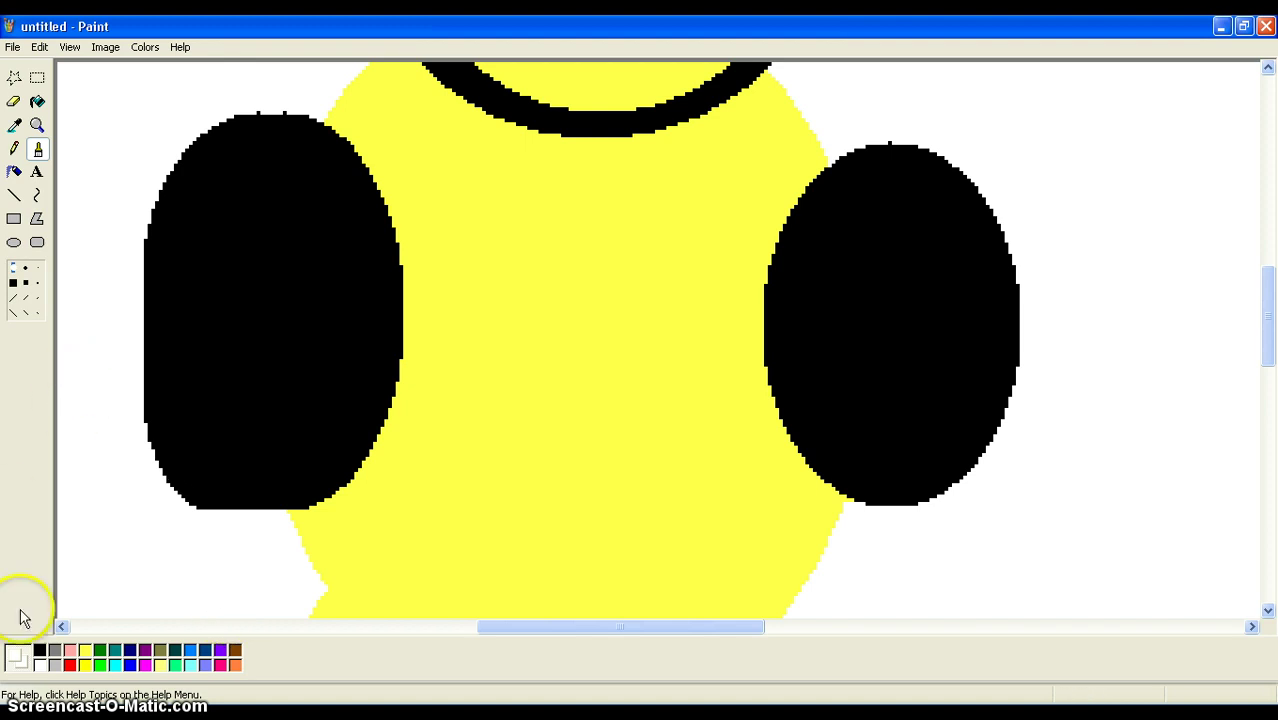
{"action": "left_click", "coordinate": [14, 242]}
{"action": "left_click_drag", "start_coordinate": [88, 110], "coordinate": [400, 481]}
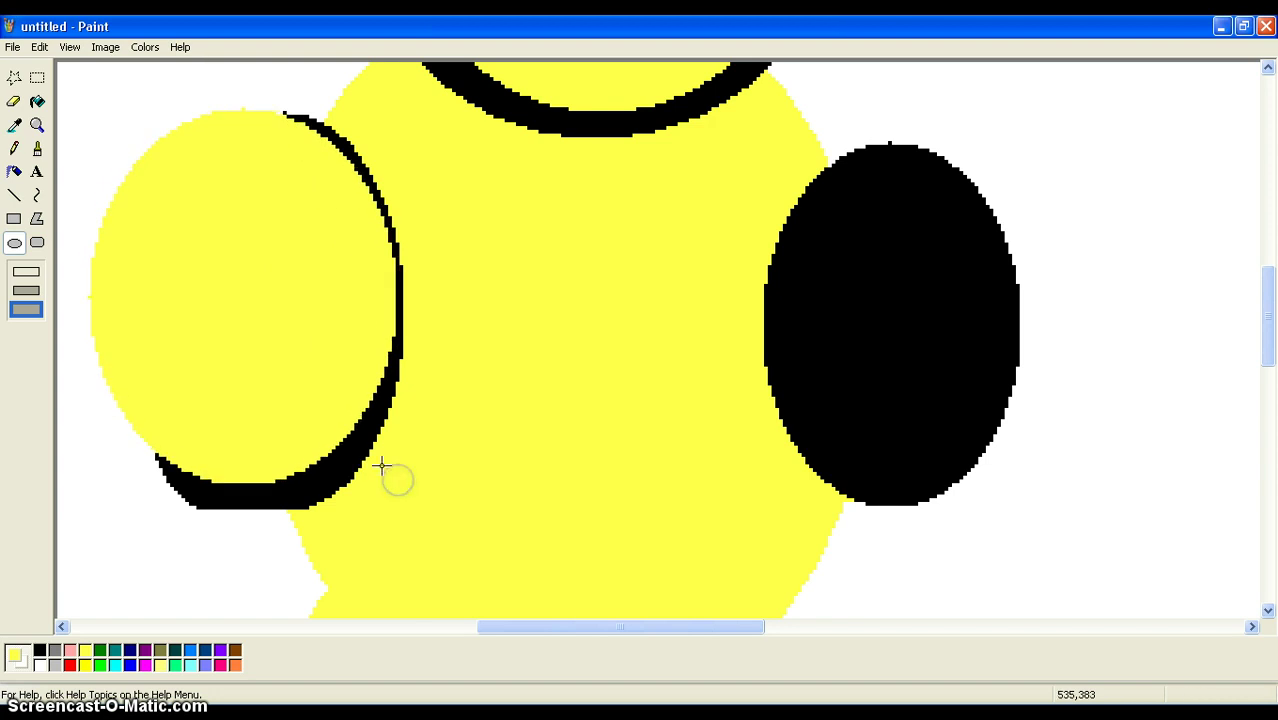
{"action": "key", "text": "ctrl+z"}
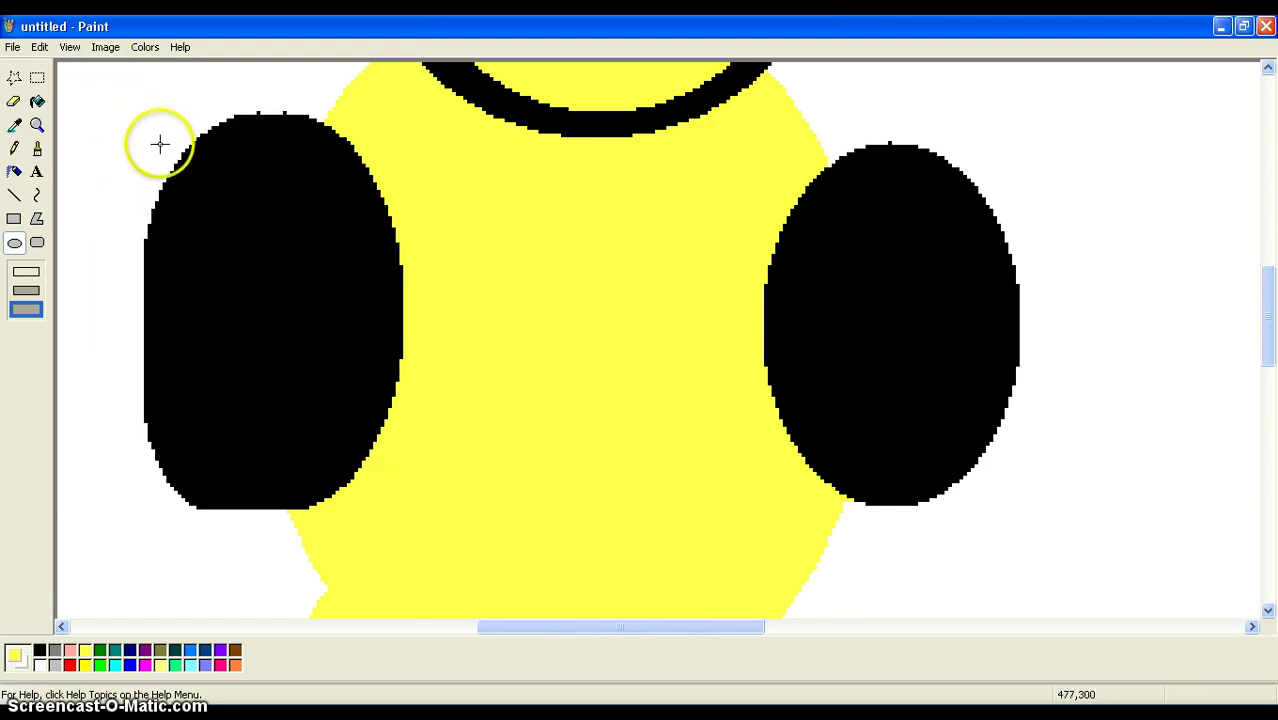
{"action": "left_click_drag", "start_coordinate": [158, 138], "coordinate": [366, 474]}
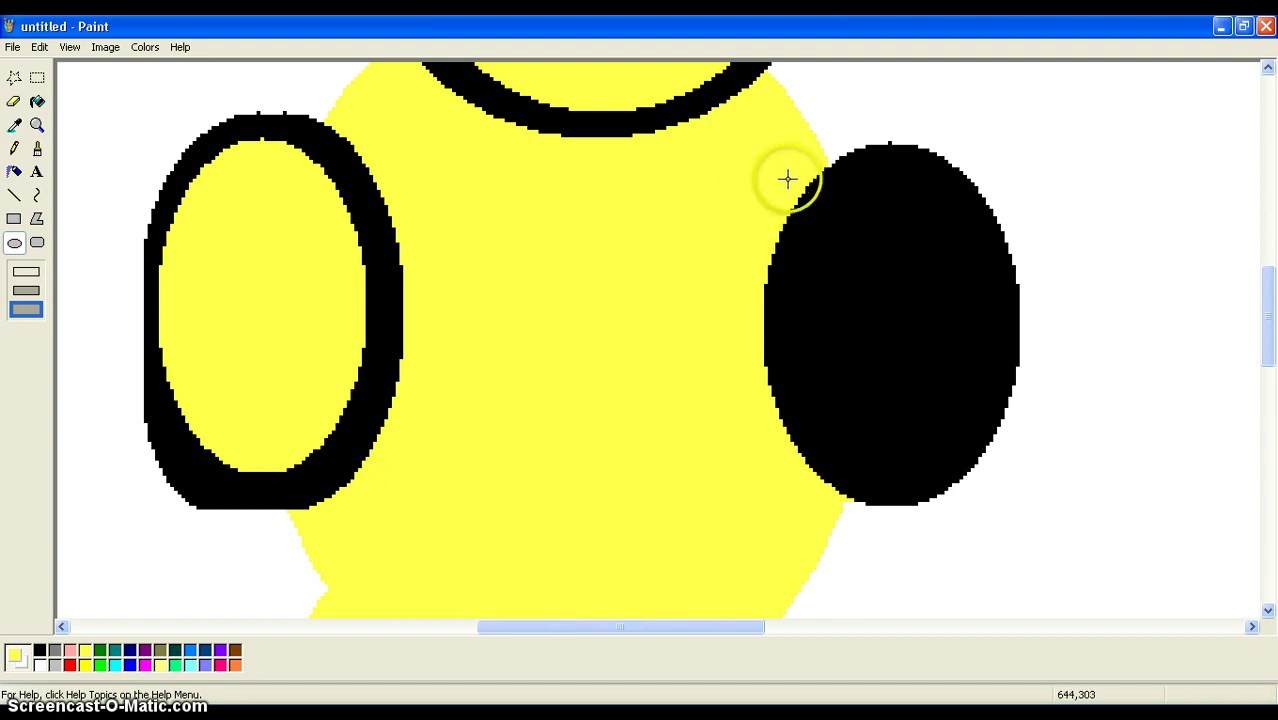
{"action": "left_click_drag", "start_coordinate": [787, 157], "coordinate": [1007, 478]}
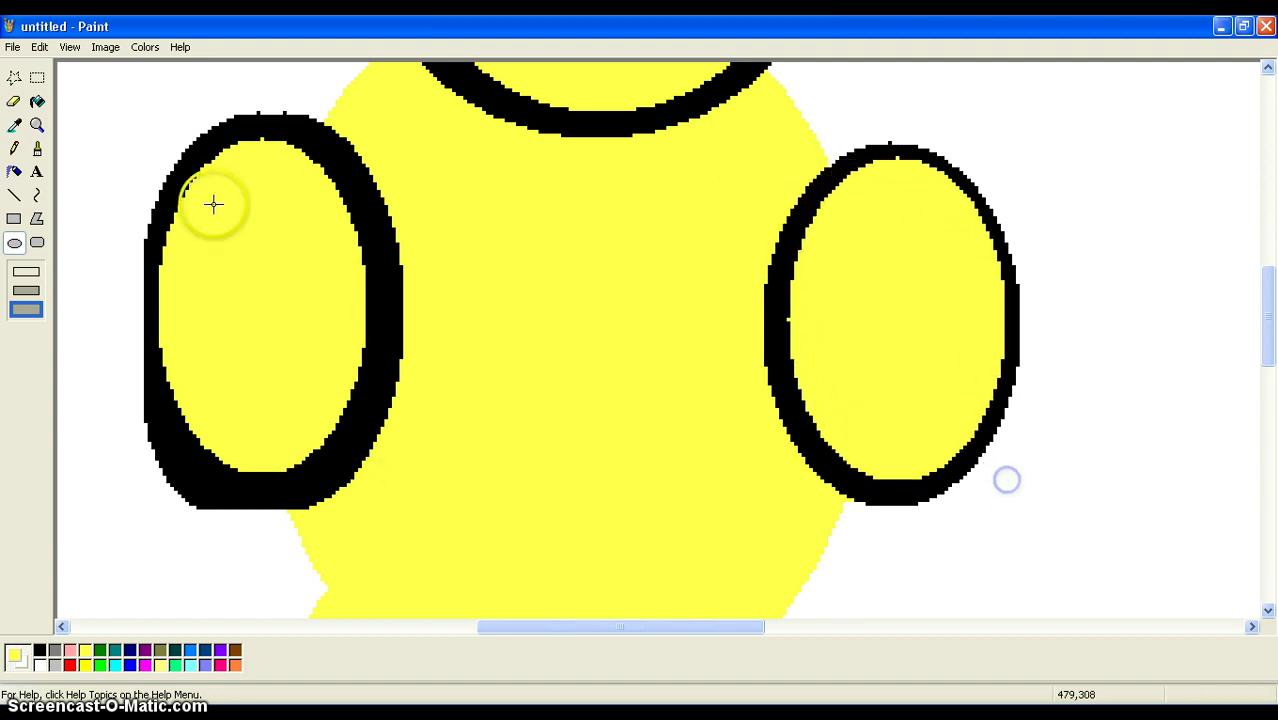
Step: Fill the black rims of both arms with yellow
{"action": "left_click", "coordinate": [37, 125]}
{"action": "left_click", "coordinate": [22, 272]}
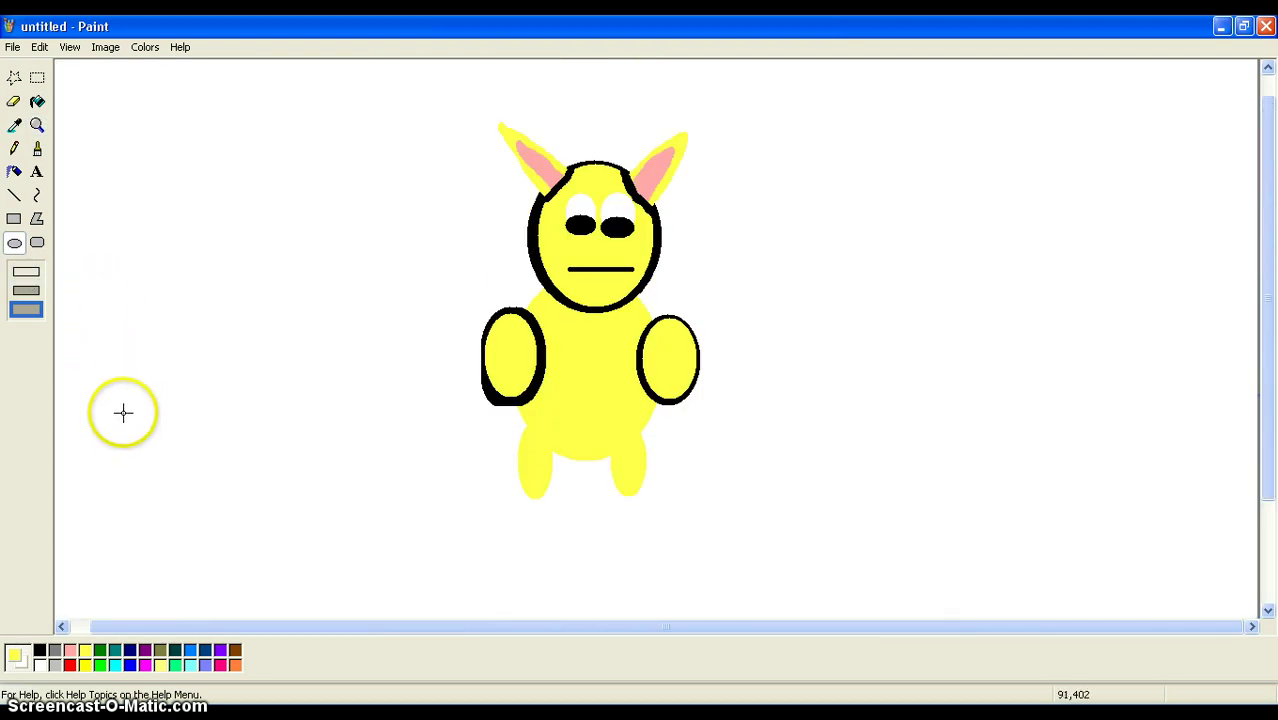
{"action": "left_click", "coordinate": [38, 102]}
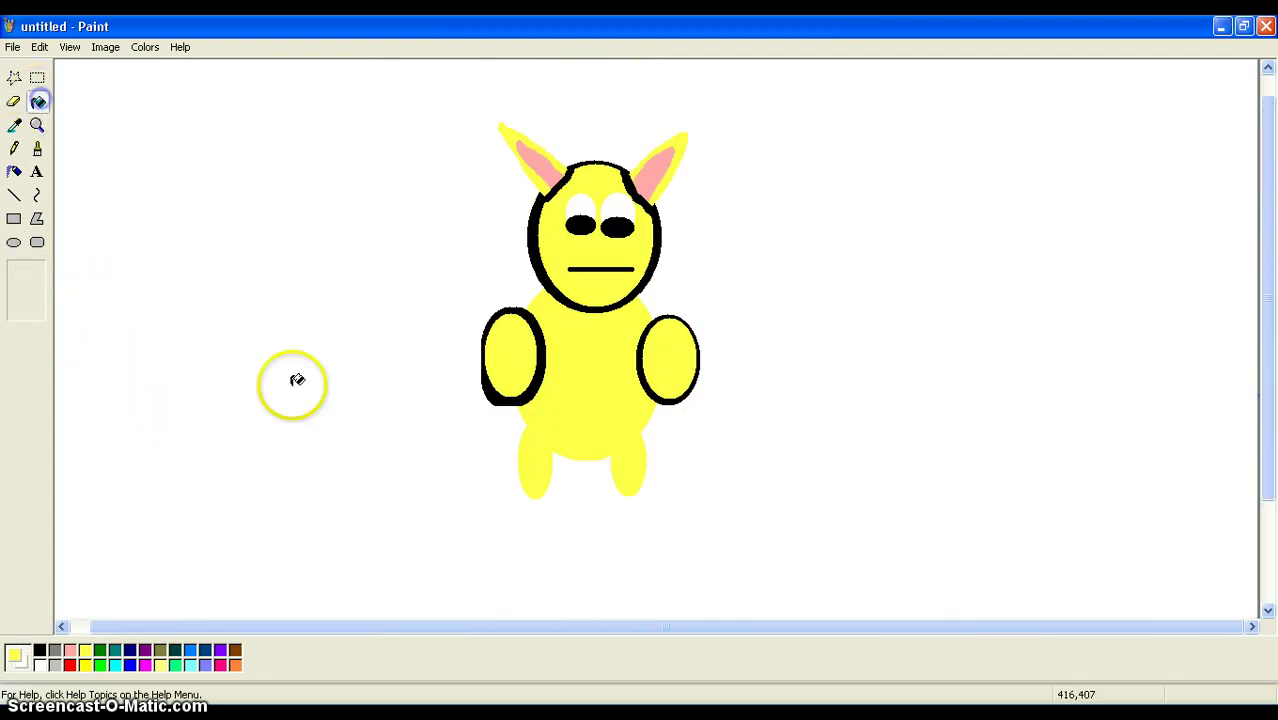
{"action": "left_click", "coordinate": [537, 382]}
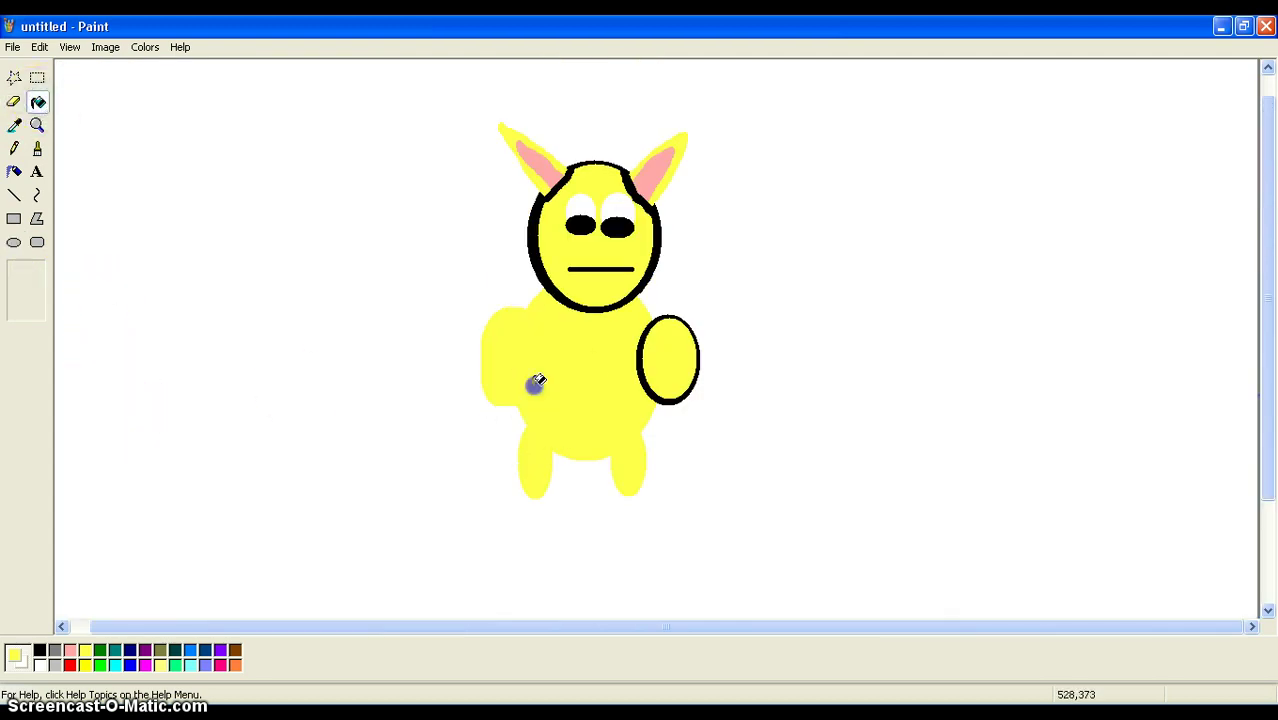
{"action": "left_click", "coordinate": [685, 400]}
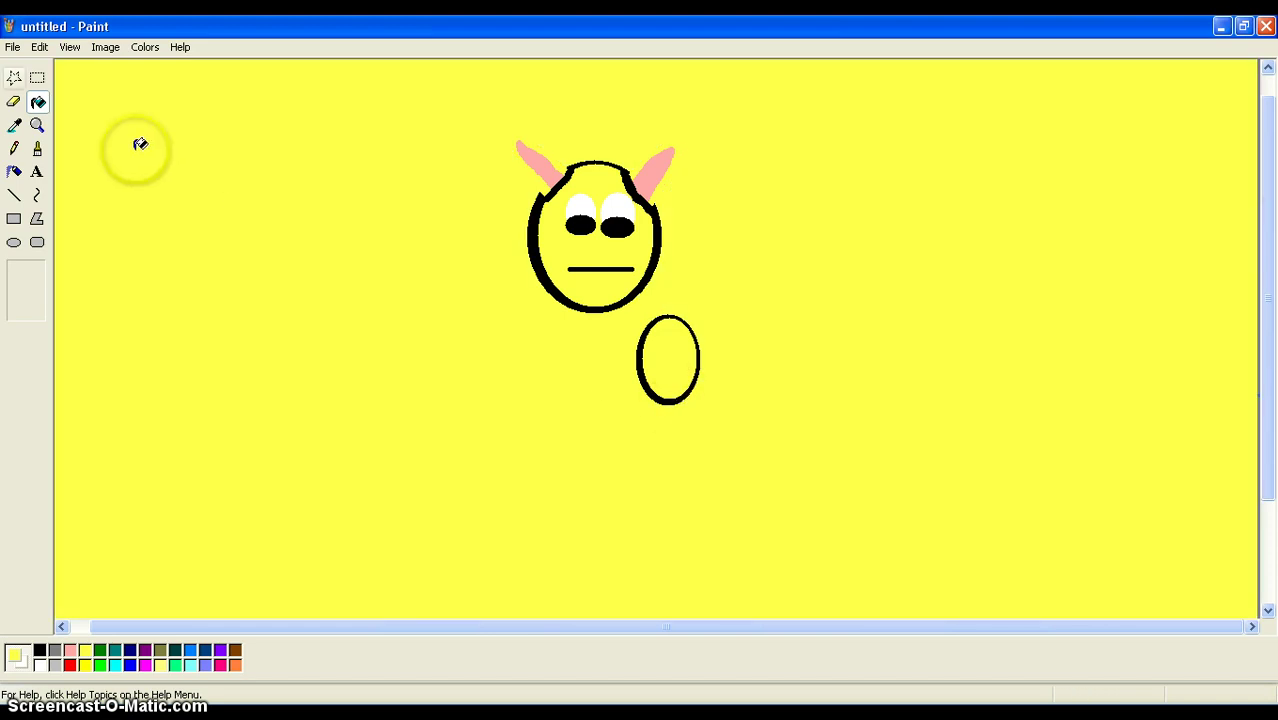
{"action": "left_click", "coordinate": [39, 47]}
{"action": "left_click", "coordinate": [45, 66]}
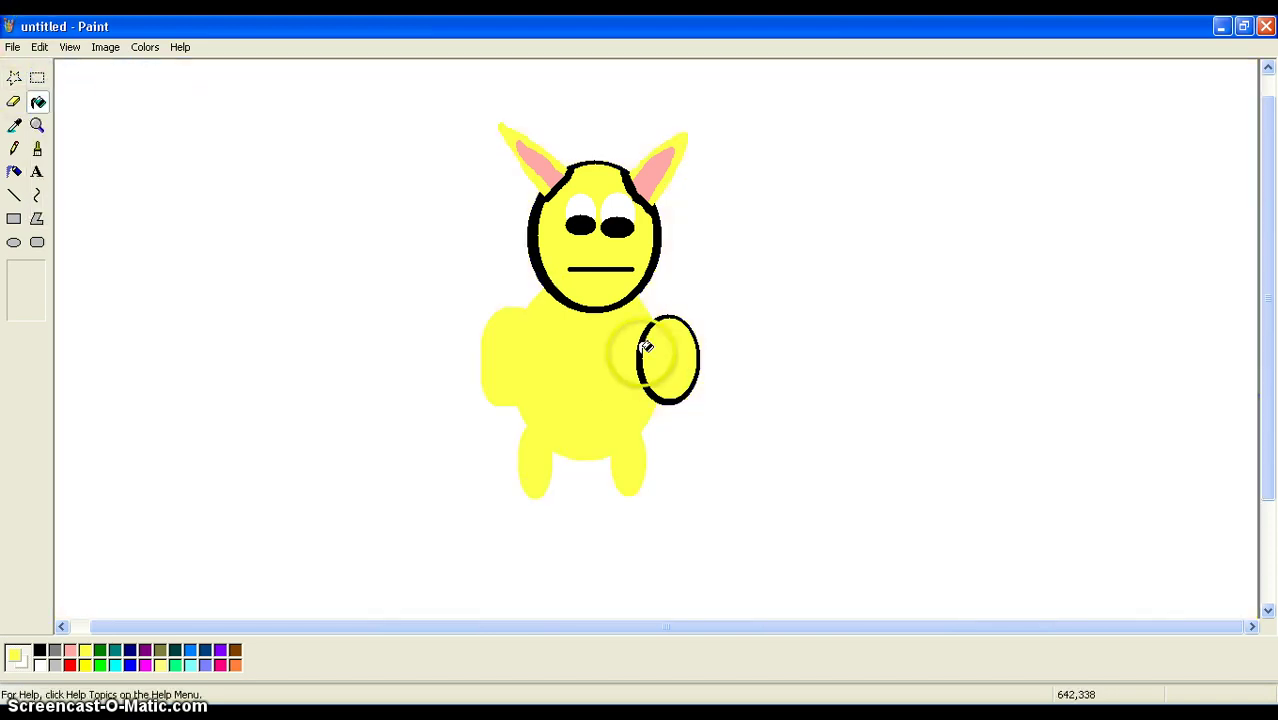
{"action": "left_click", "coordinate": [647, 345]}
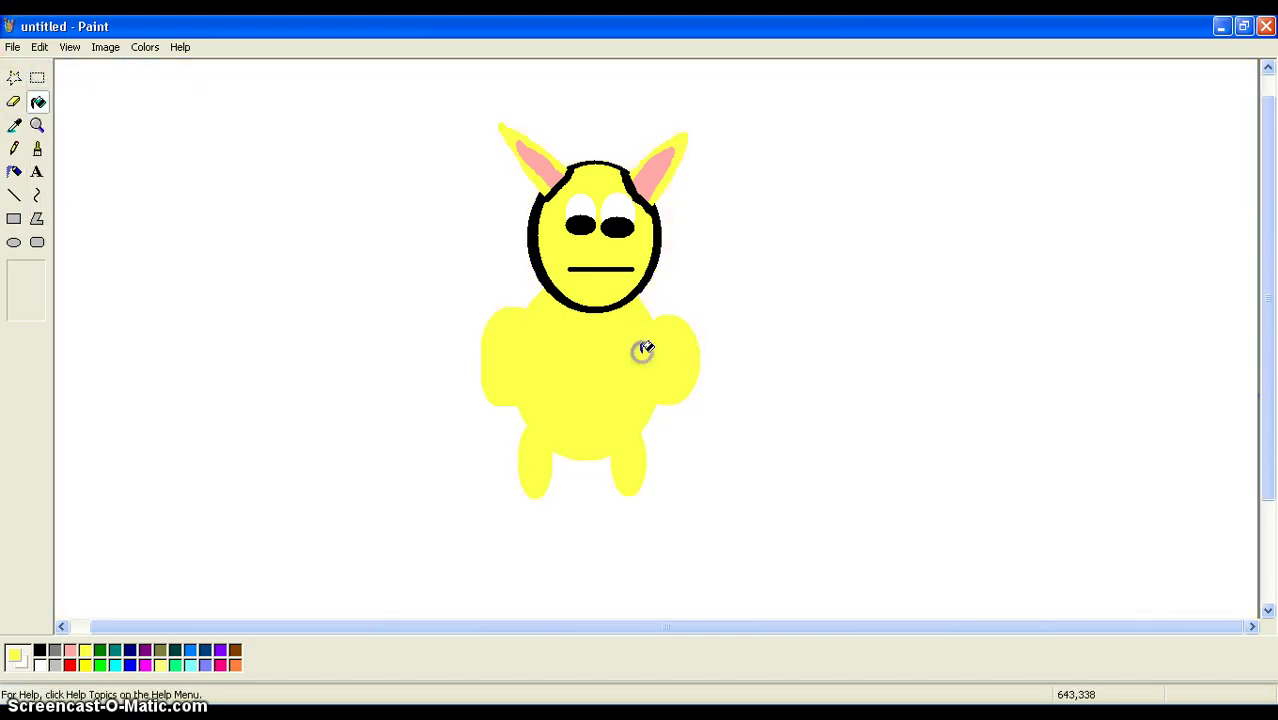
Step: Try filling the head's black outline with yellow and undo the fill
{"action": "left_click", "coordinate": [601, 471]}
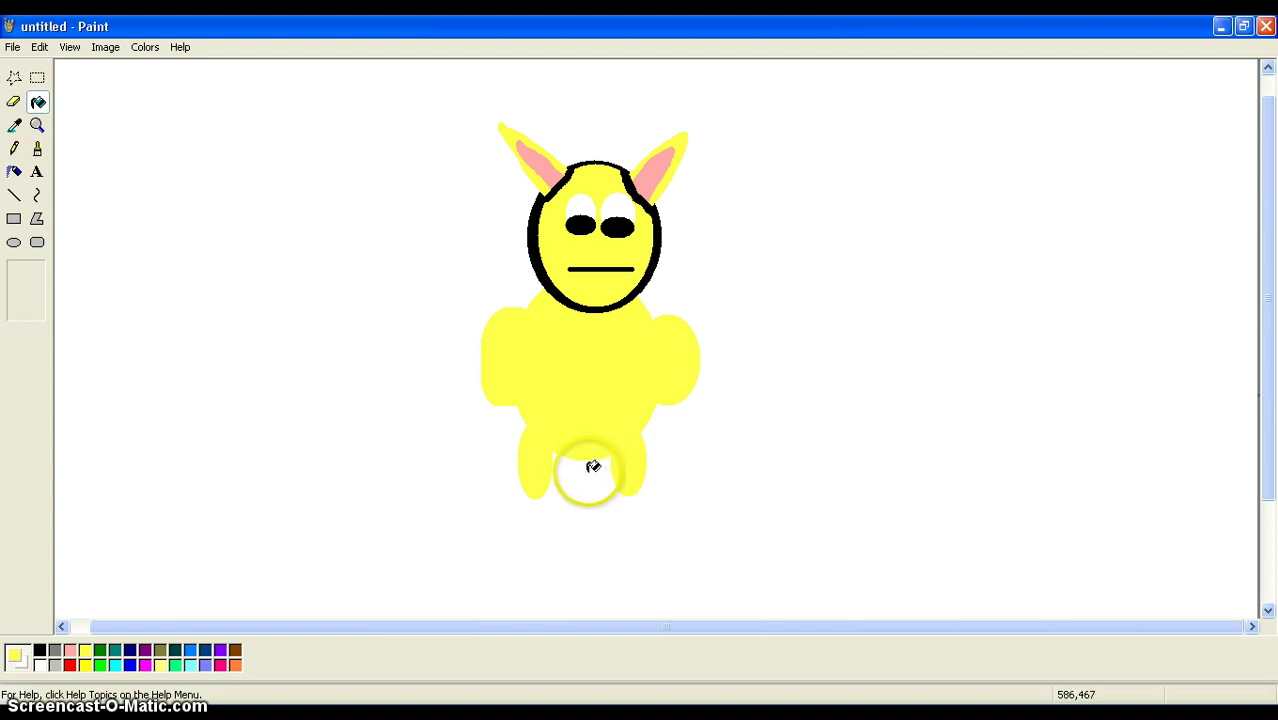
{"action": "left_click", "coordinate": [600, 310]}
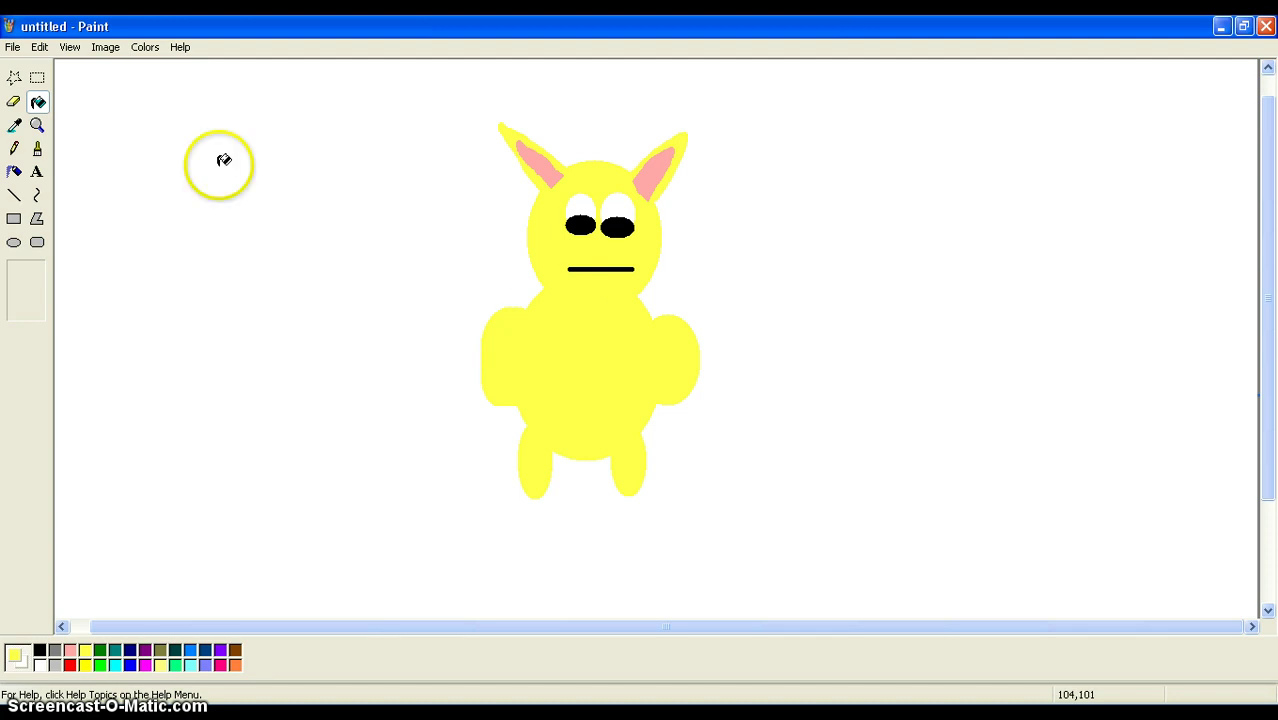
{"action": "left_click", "coordinate": [40, 47]}
{"action": "left_click", "coordinate": [56, 67]}
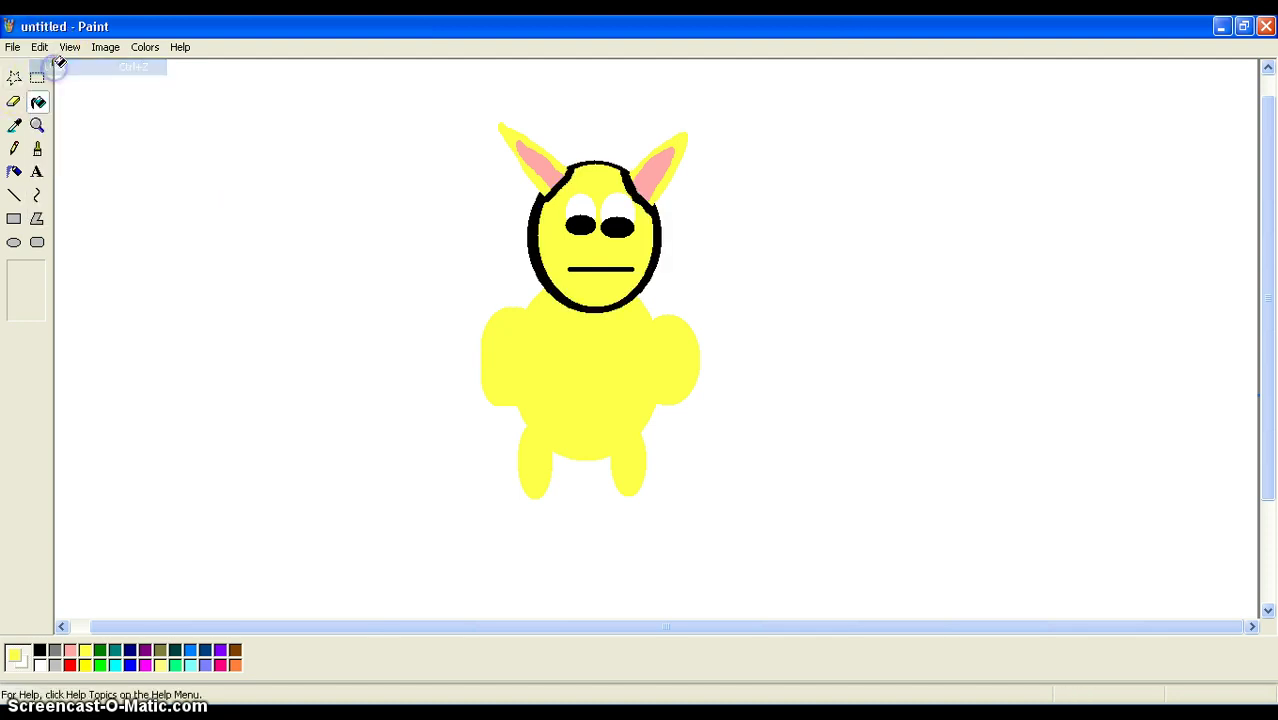